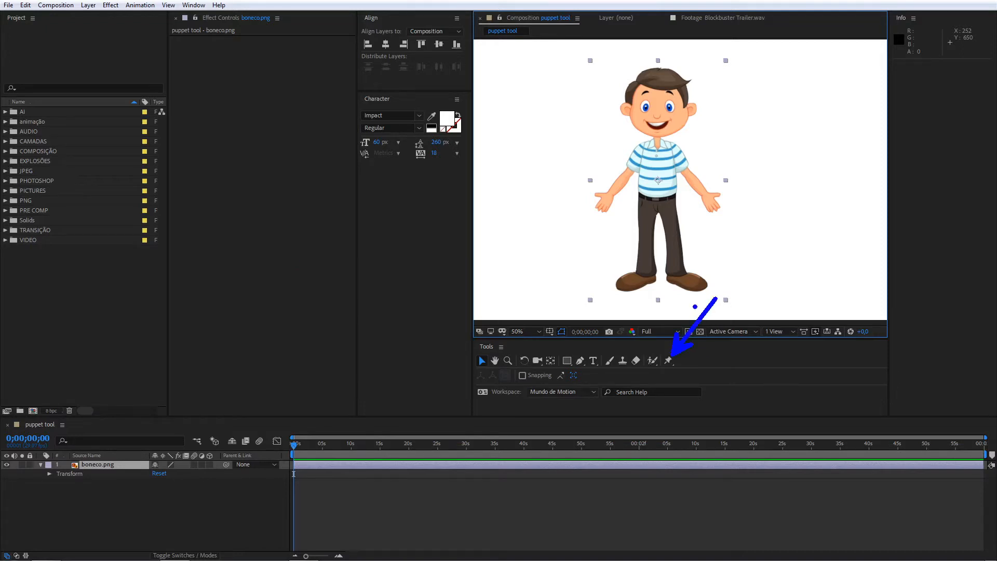
# - Activate the Puppet Pin tool with mesh display enabled and turn on the composition's transparency grid
pyautogui.click(669, 360)
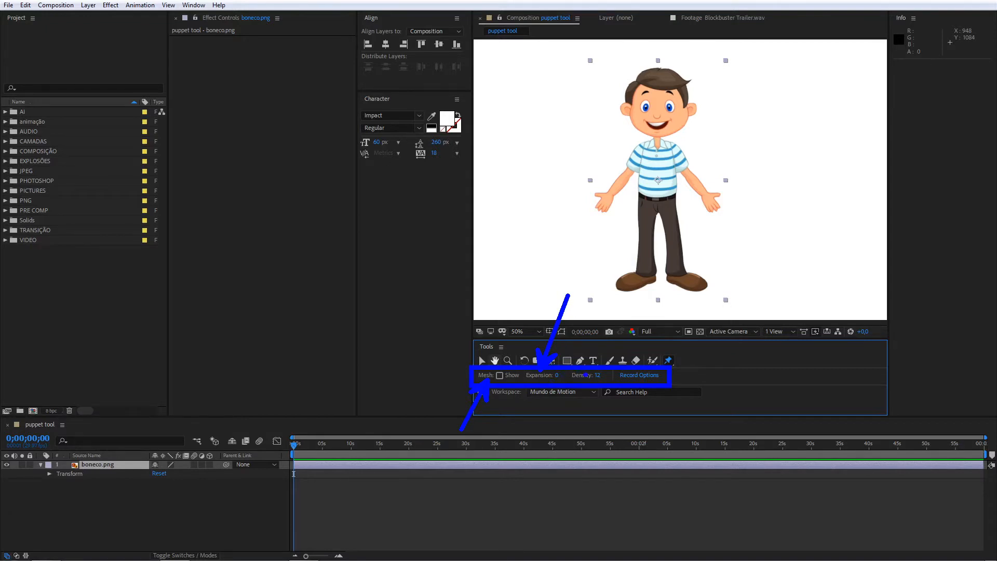
pyautogui.moveTo(583, 381); pyautogui.dragTo(550, 444)
pyautogui.click(499, 376)
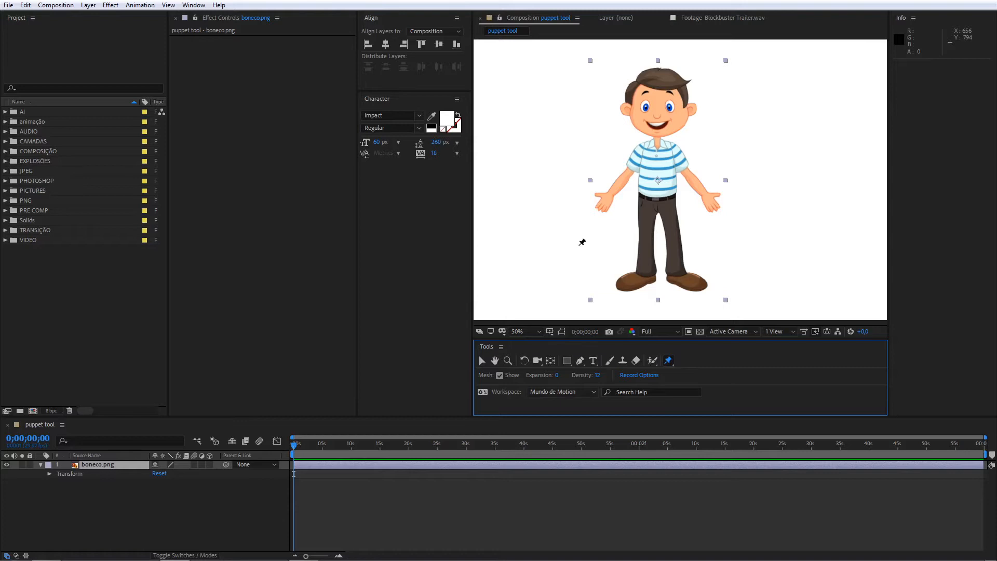
pyautogui.click(699, 331)
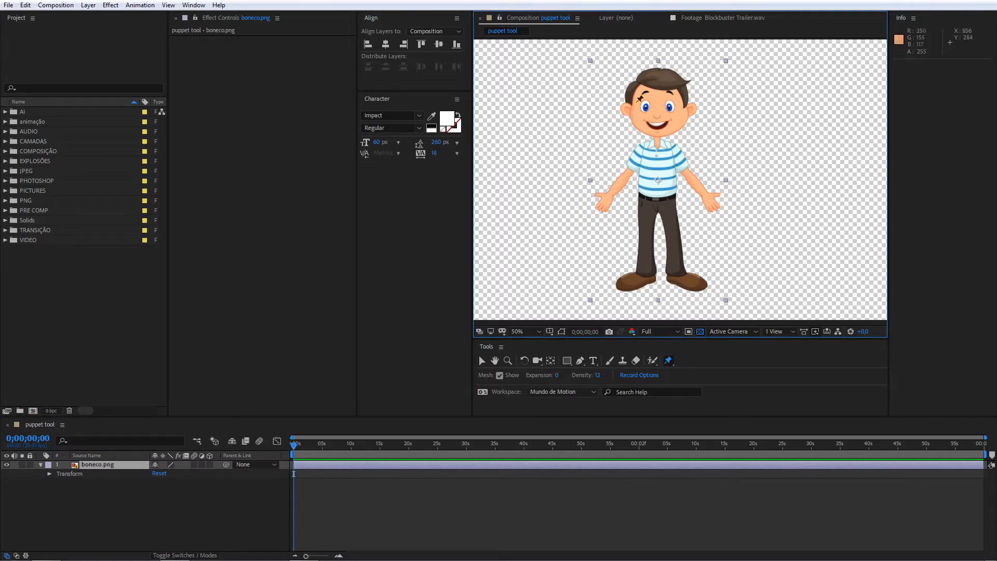
pyautogui.click(617, 148)
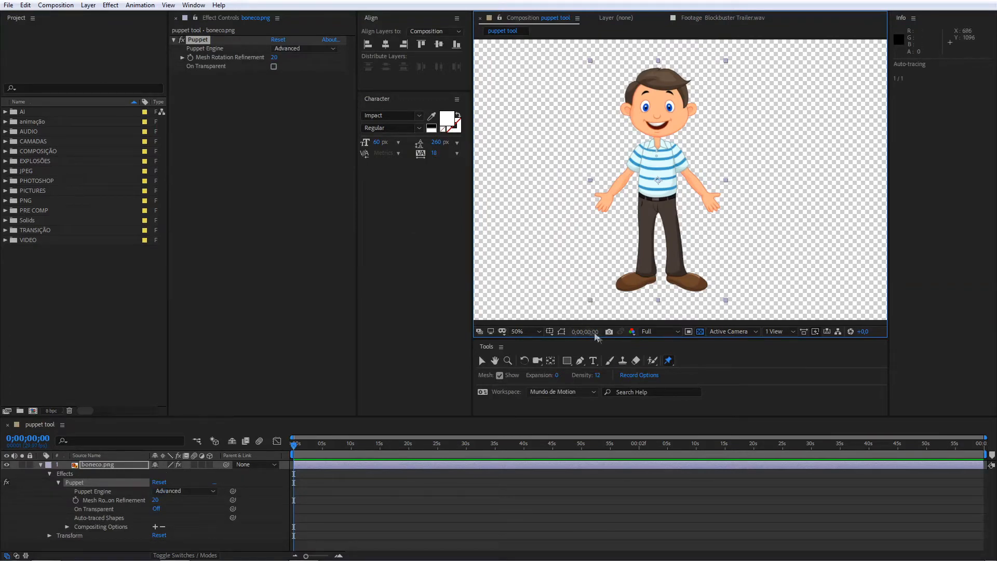
pyautogui.click(495, 360)
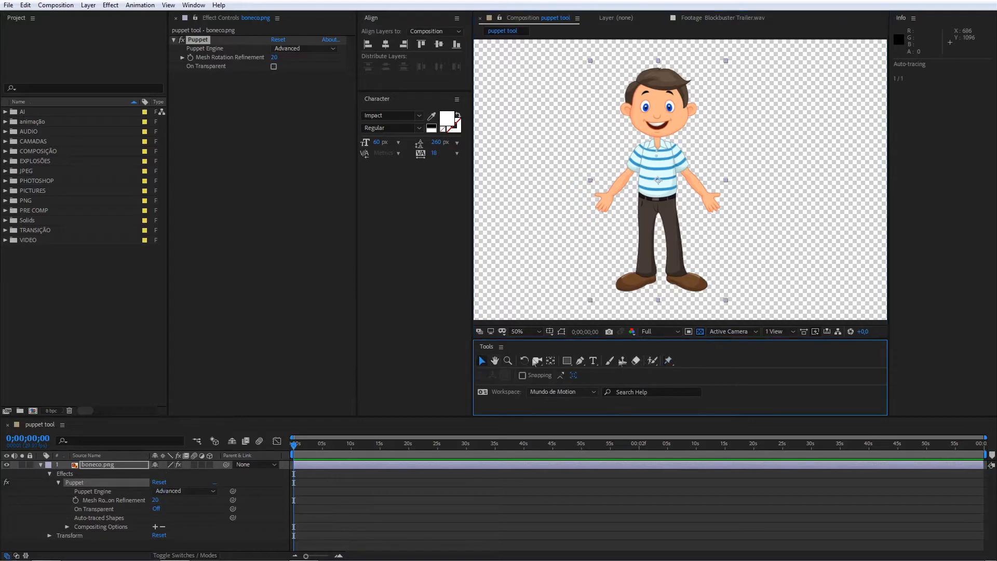
pyautogui.click(668, 361)
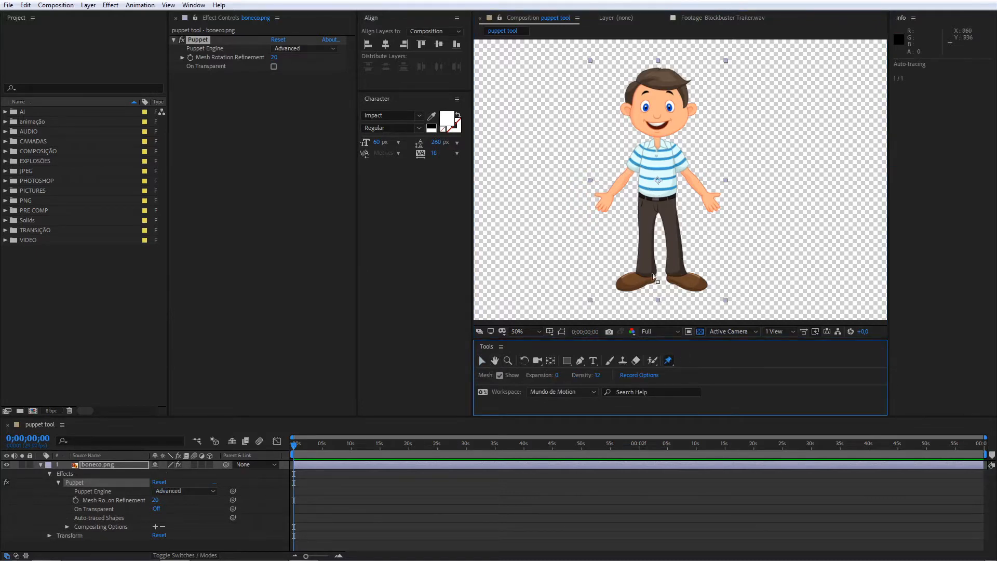
pyautogui.click(78, 484)
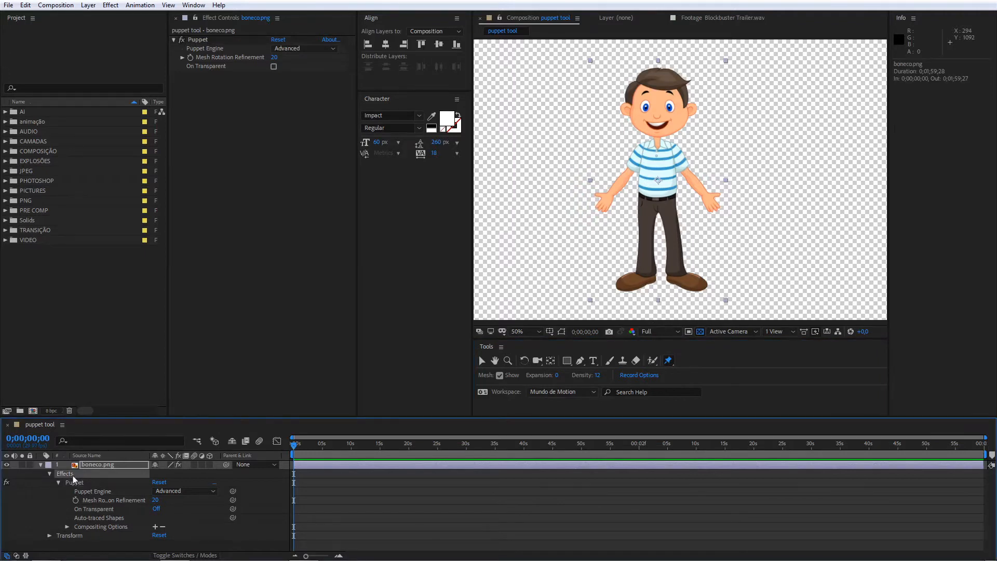
pyautogui.press('Delete')
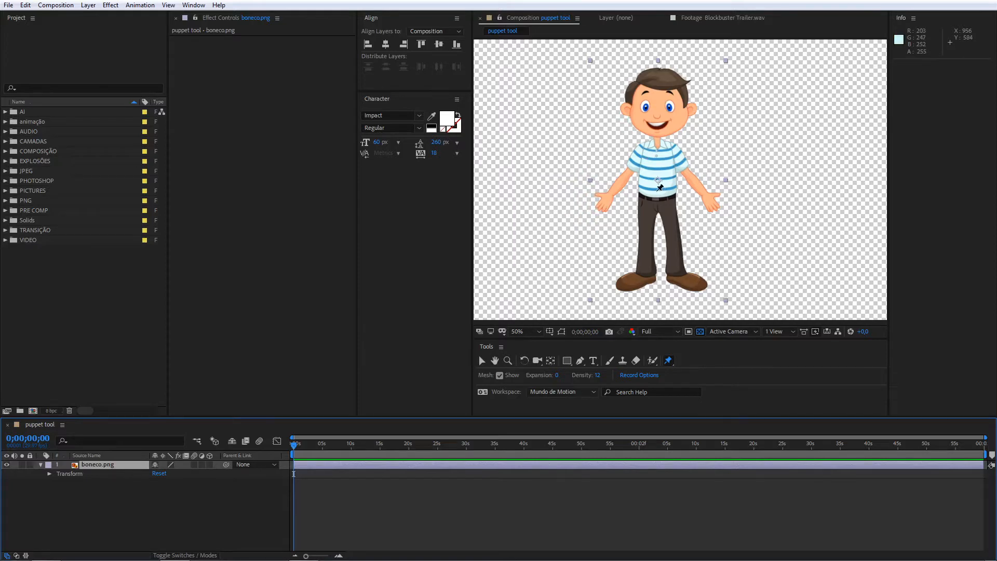
# - Place a puppet pin in the middle of the character's face to generate the mesh
pyautogui.click(658, 108)
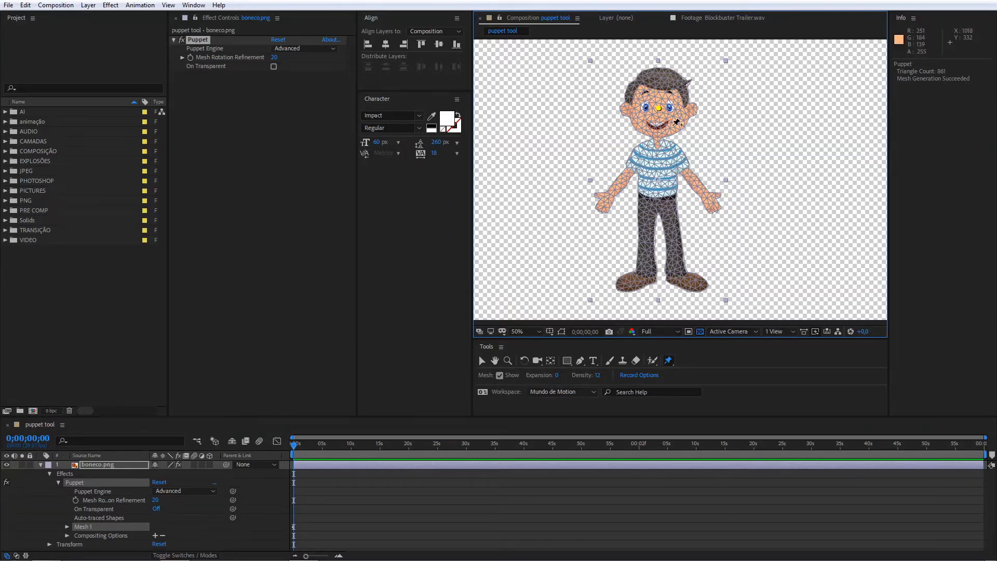
pyautogui.click(72, 484)
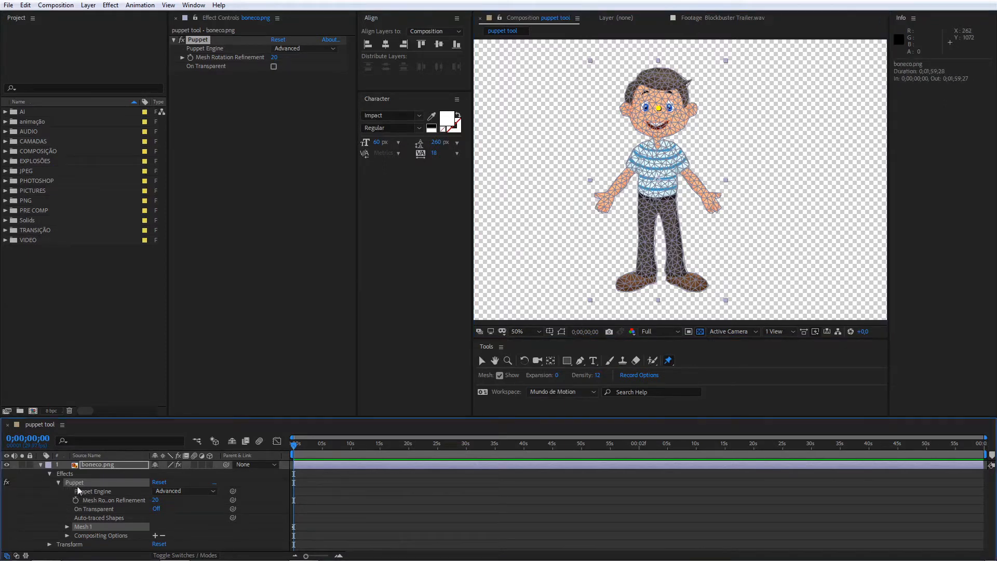
# - Try a mesh Expansion of 31 and set it back to 0
pyautogui.moveTo(557, 379); pyautogui.dragTo(593, 368)
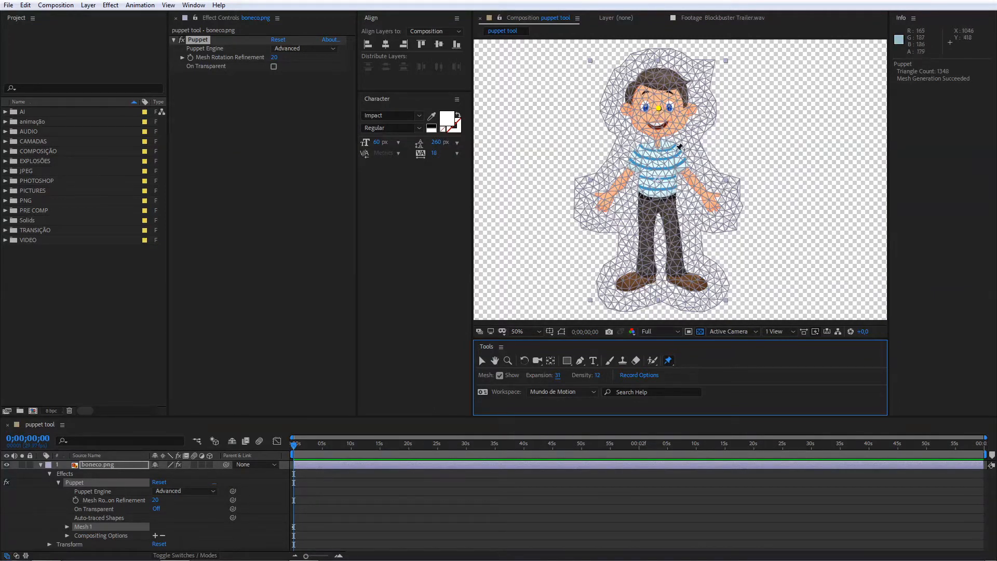
pyautogui.click(557, 375)
pyautogui.write('0')
pyautogui.press('Return')
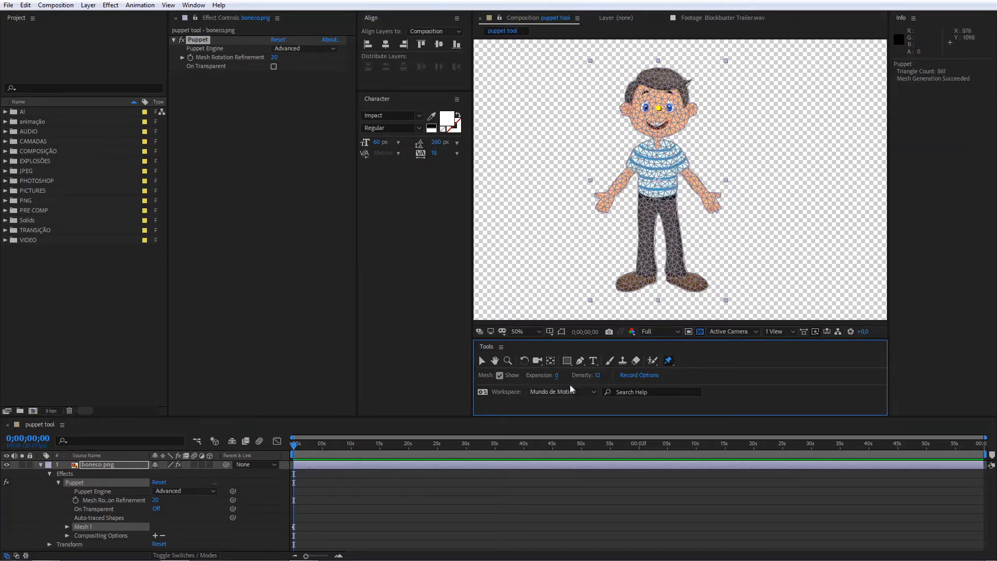
# - Reduce the mesh Density to 1 and place puppet pins on the waist, both sleeve ends and both hands
pyautogui.moveTo(597, 375); pyautogui.dragTo(533, 380)
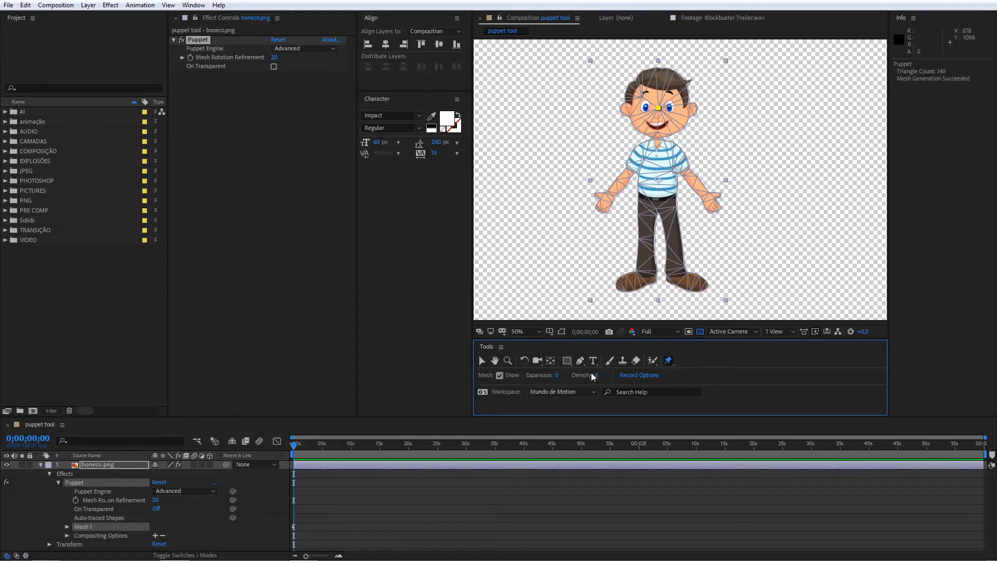
pyautogui.moveTo(595, 378); pyautogui.dragTo(562, 377)
pyautogui.click(659, 191)
pyautogui.click(631, 169)
pyautogui.click(605, 202)
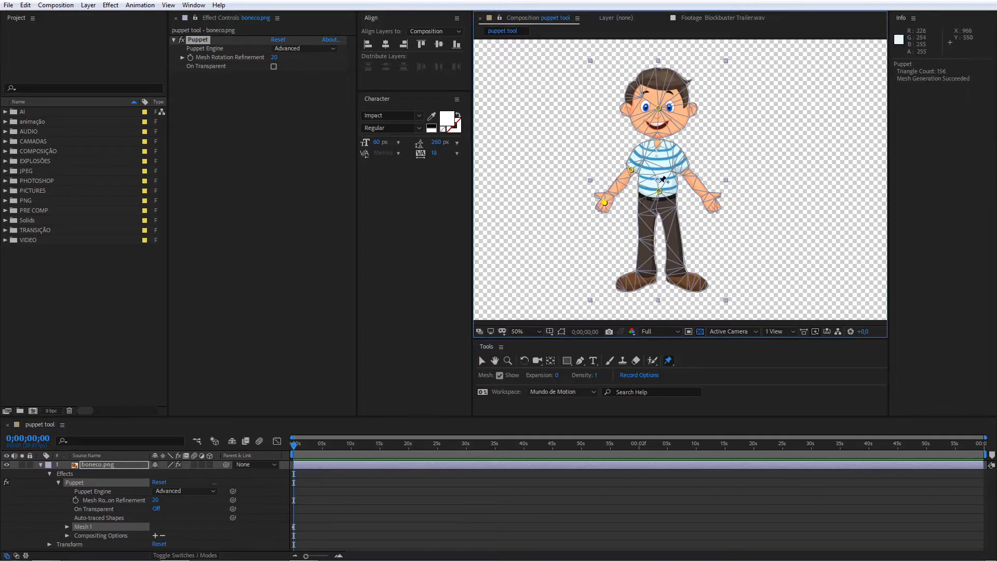
pyautogui.click(683, 169)
pyautogui.click(709, 202)
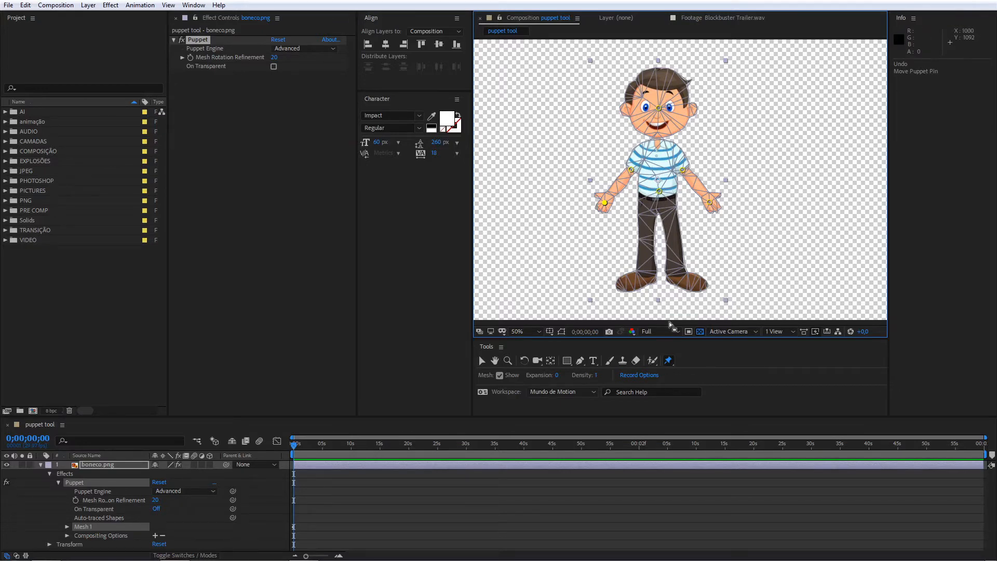
# - Set the mesh Density to 12 and add puppet pins on both thighs, both ankles and the neck
pyautogui.click(102, 484)
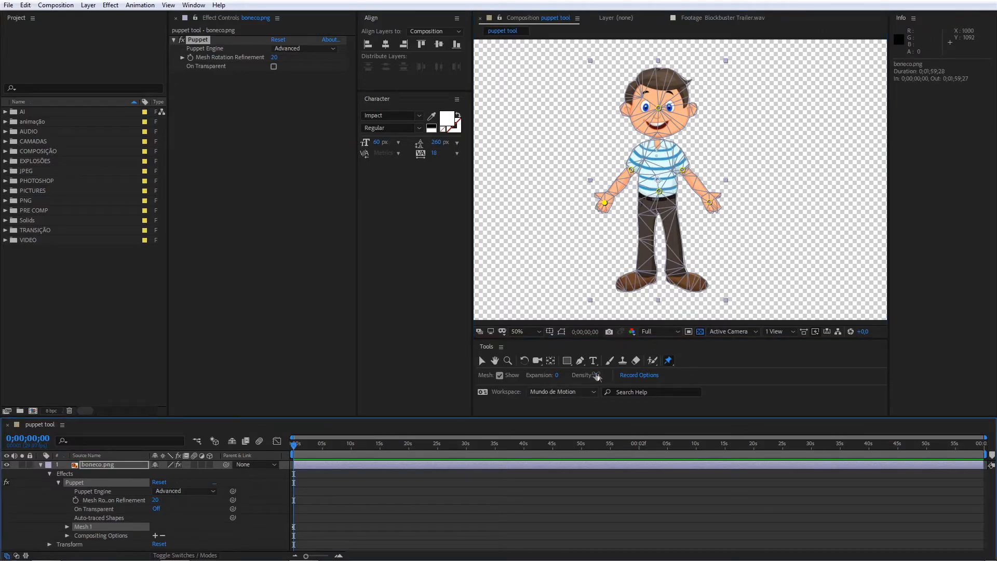
pyautogui.moveTo(596, 376); pyautogui.dragTo(693, 383)
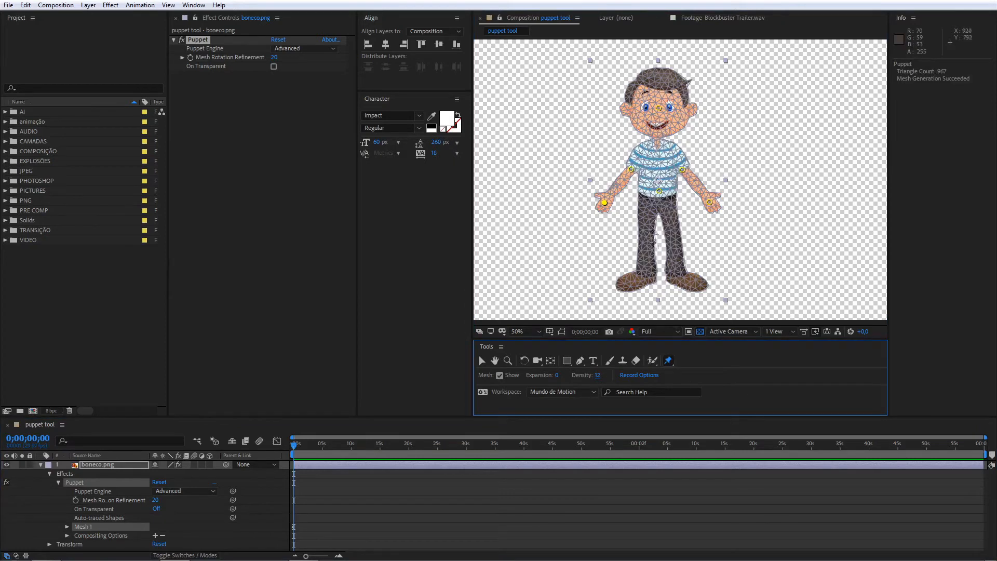
pyautogui.click(645, 215)
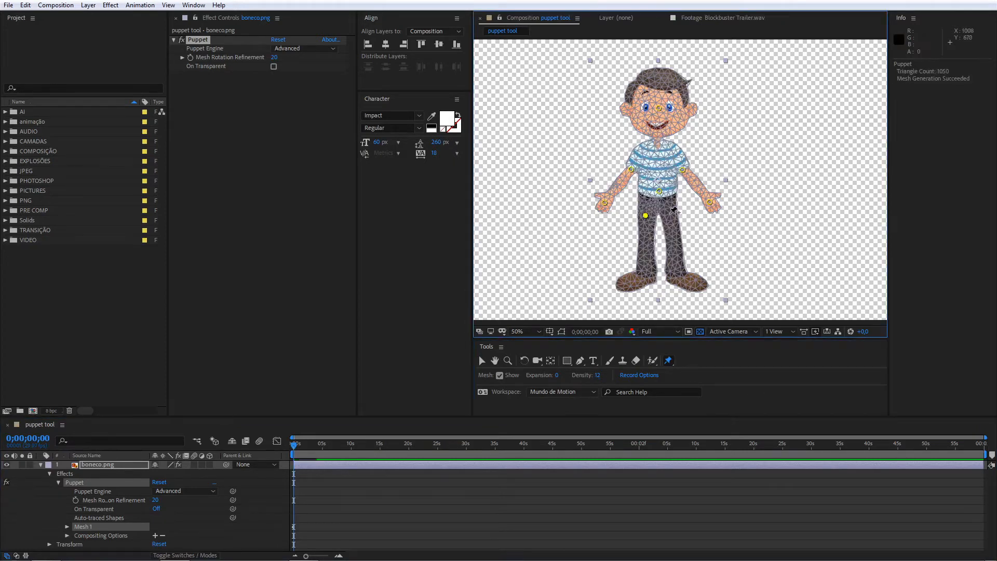
pyautogui.click(673, 213)
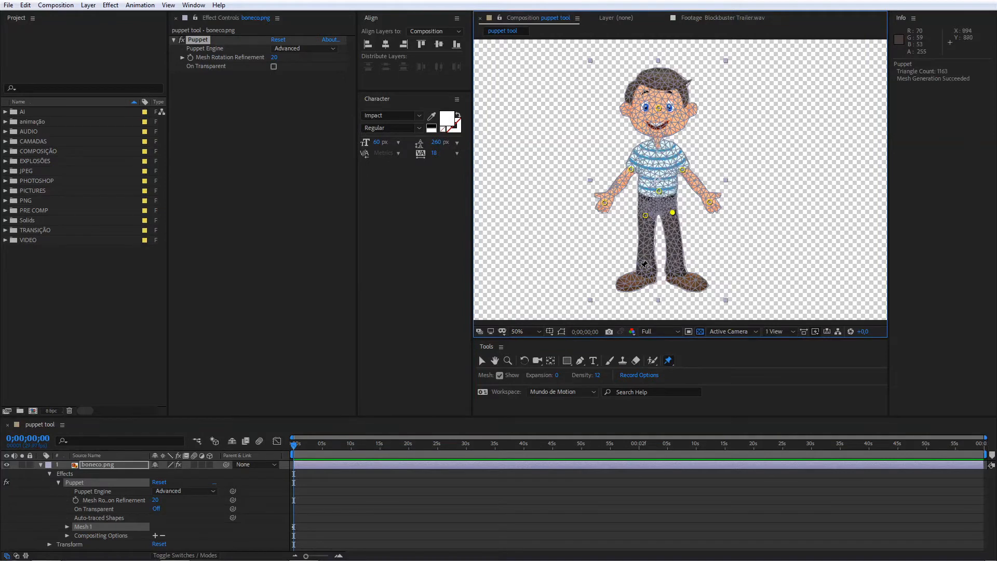
pyautogui.click(645, 271)
pyautogui.click(682, 272)
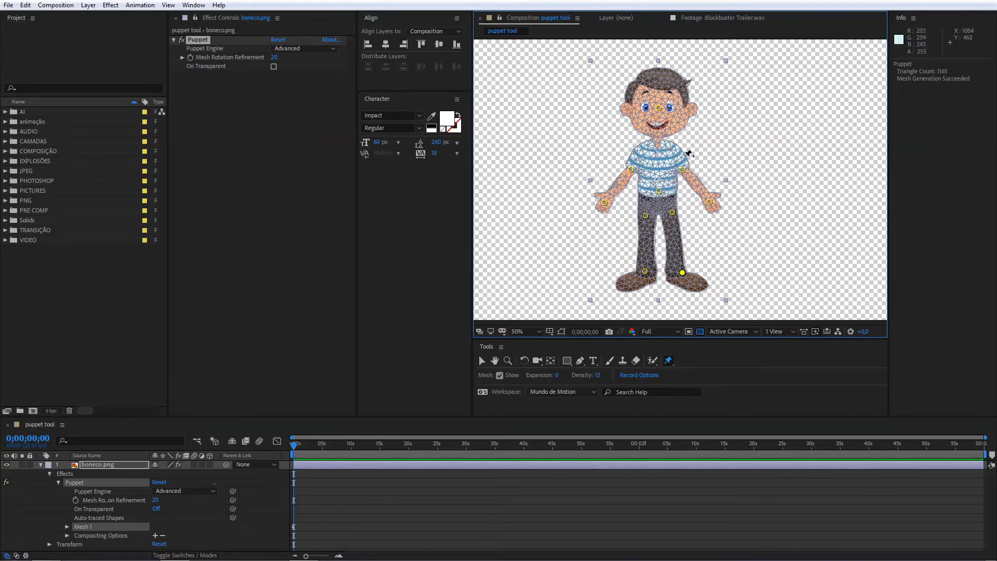
pyautogui.click(658, 140)
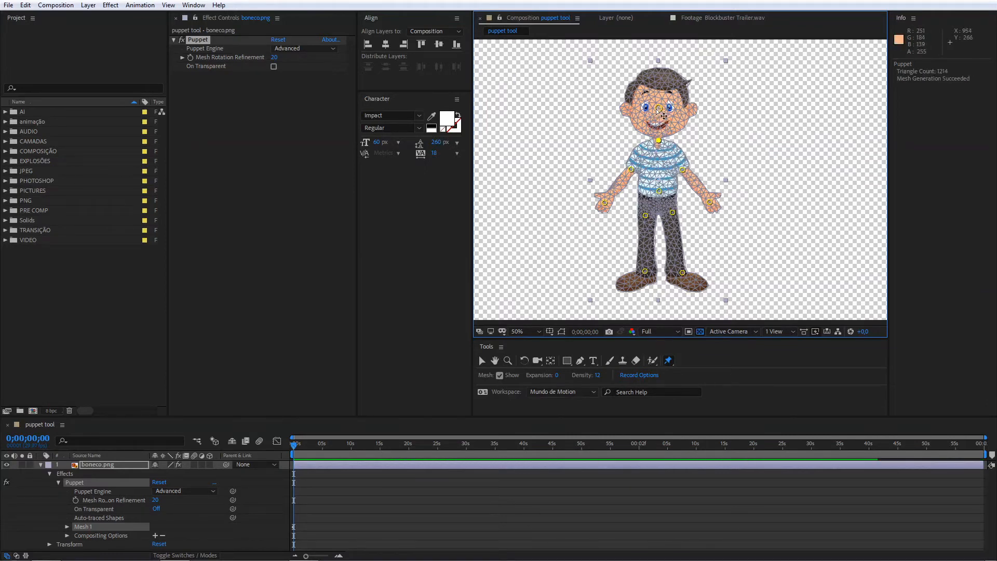
# - Tilt the head to both sides with the face pin, settle it near its original position, and hide the mesh
pyautogui.click(659, 108)
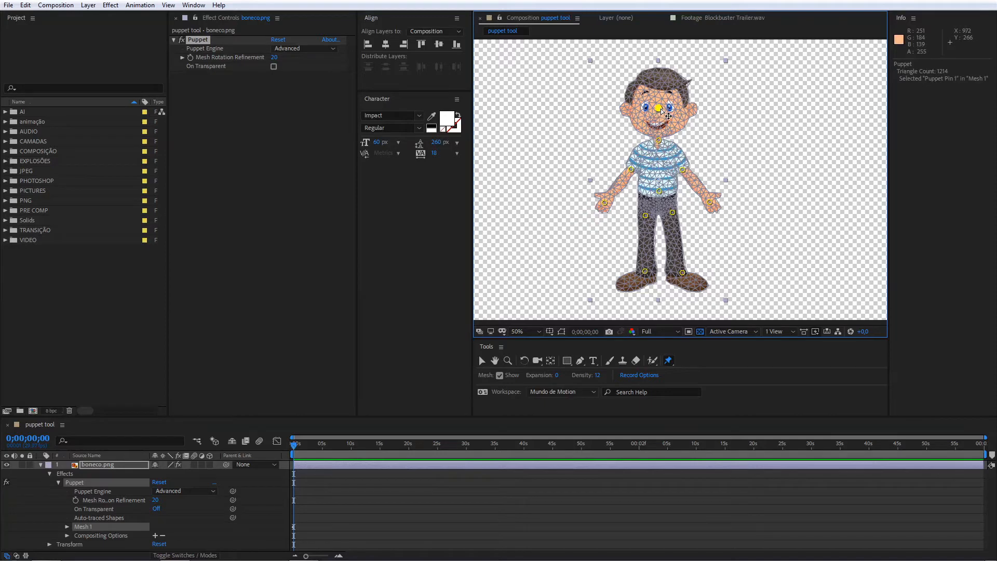
pyautogui.moveTo(661, 109)
pyautogui.mouseDown()
pyautogui.moveTo(676, 111)
pyautogui.moveTo(649, 116)
pyautogui.mouseUp()
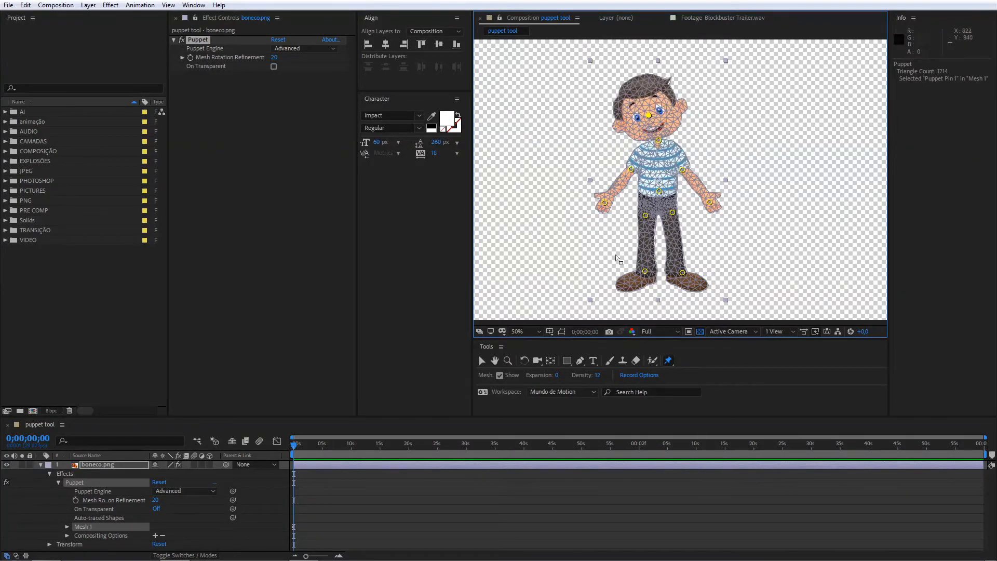
pyautogui.moveTo(650, 115)
pyautogui.mouseDown()
pyautogui.moveTo(664, 118)
pyautogui.moveTo(661, 109)
pyautogui.mouseUp()
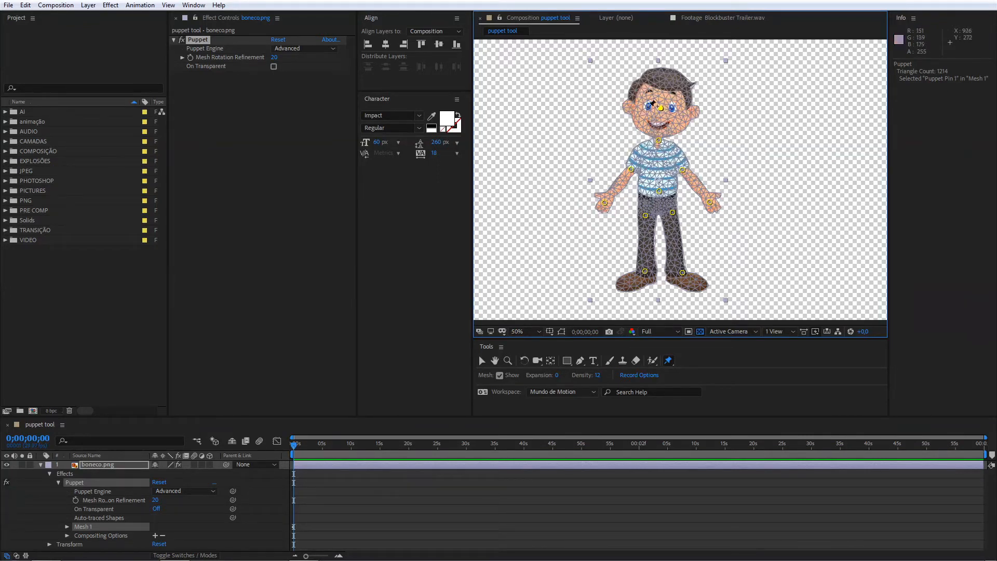
pyautogui.click(506, 374)
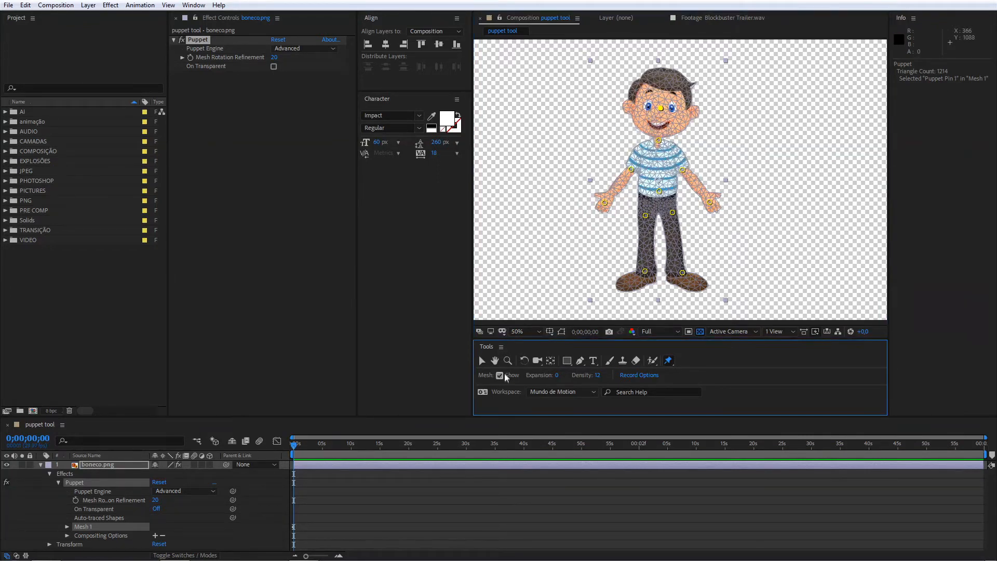
pyautogui.moveTo(663, 107)
pyautogui.mouseDown()
pyautogui.moveTo(672, 104)
pyautogui.moveTo(659, 110)
pyautogui.mouseUp()
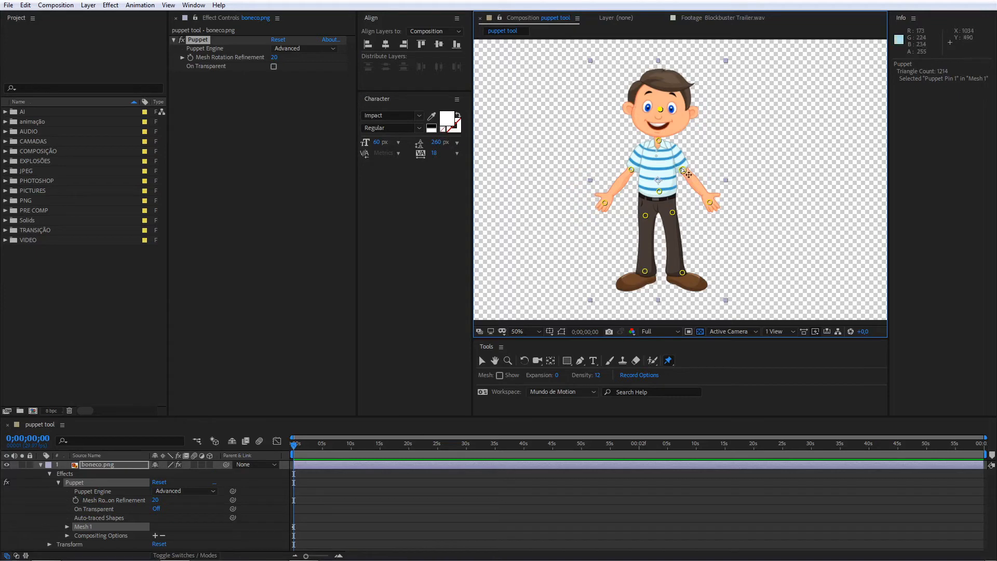
# - Expand the Deform group of Mesh 1 and examine the pins' keyframes by scrubbing to 0;00;09;20 and back to the start
pyautogui.click(67, 527)
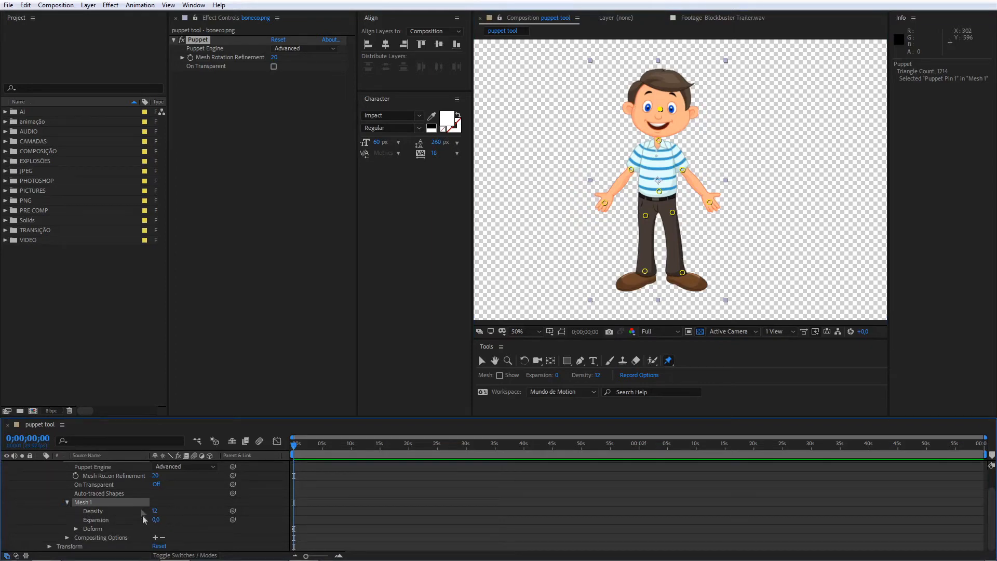
pyautogui.click(76, 528)
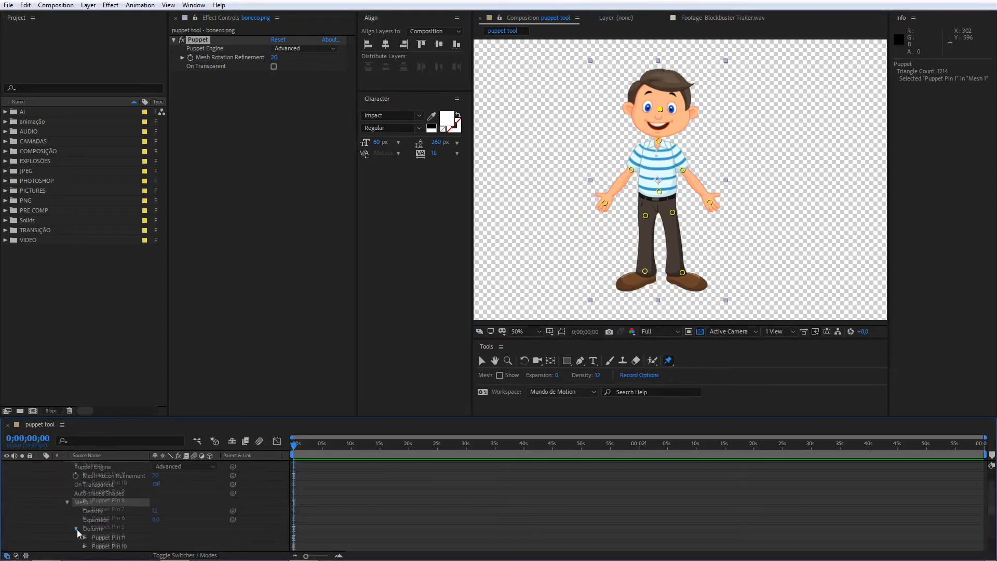
pyautogui.scroll(-3, 77, 529)
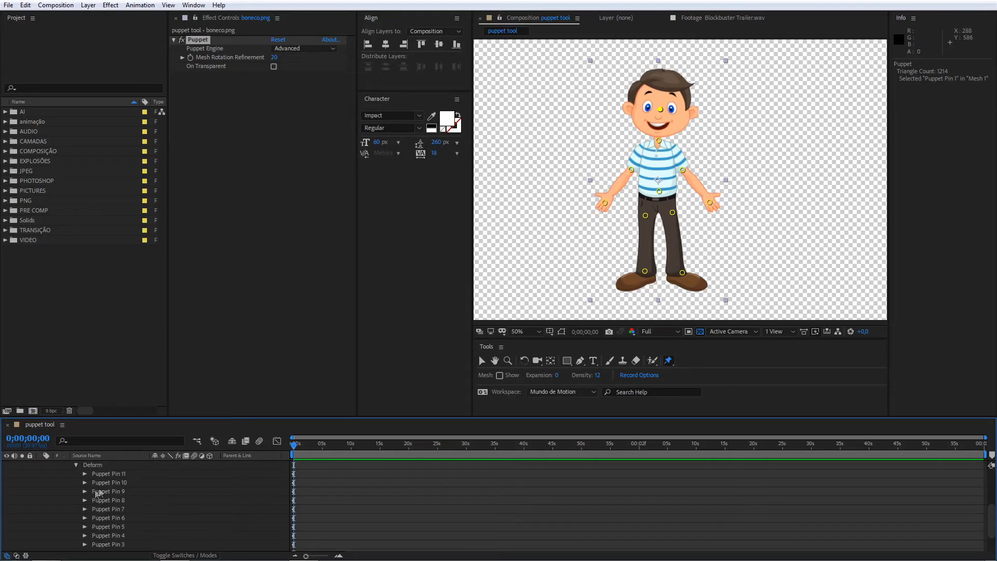
pyautogui.moveTo(294, 446); pyautogui.dragTo(349, 445)
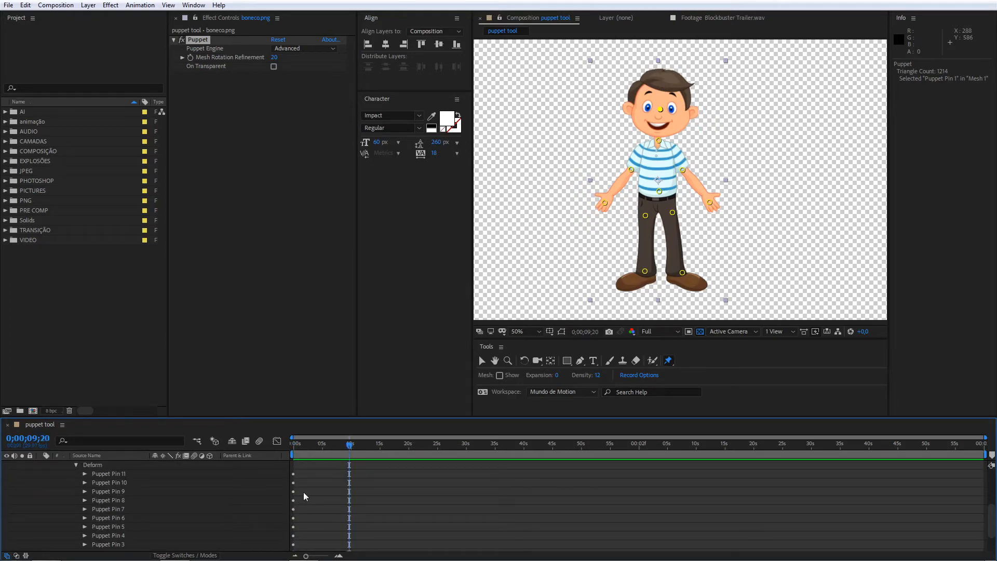
pyautogui.moveTo(284, 465)
pyautogui.mouseDown()
pyautogui.moveTo(304, 514)
pyautogui.moveTo(305, 556)
pyautogui.mouseUp()
pyautogui.moveTo(349, 445); pyautogui.dragTo(233, 463)
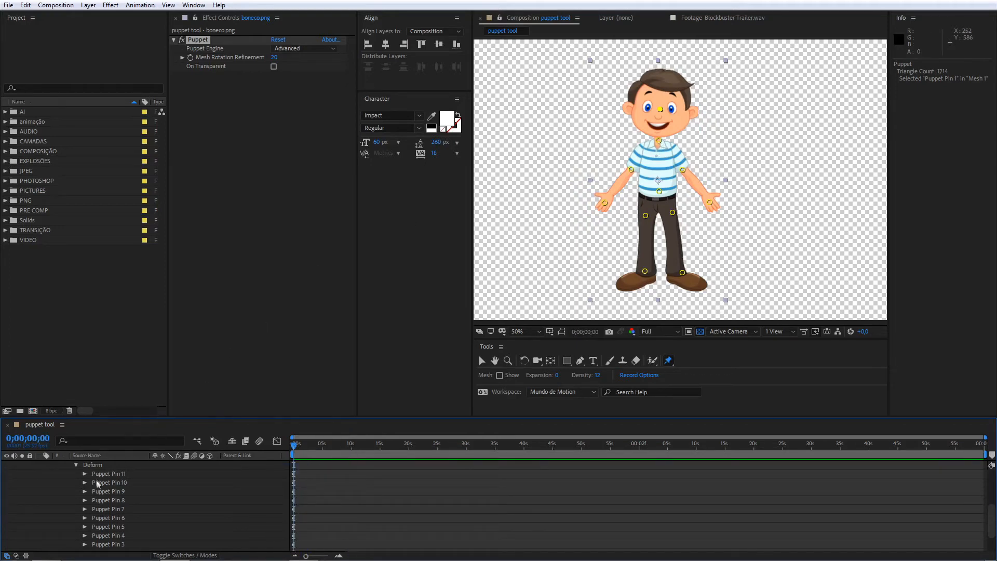
# - Select the face, waist and ankle pins in the composition to identify their matching entries in the Deform group
pyautogui.click(656, 111)
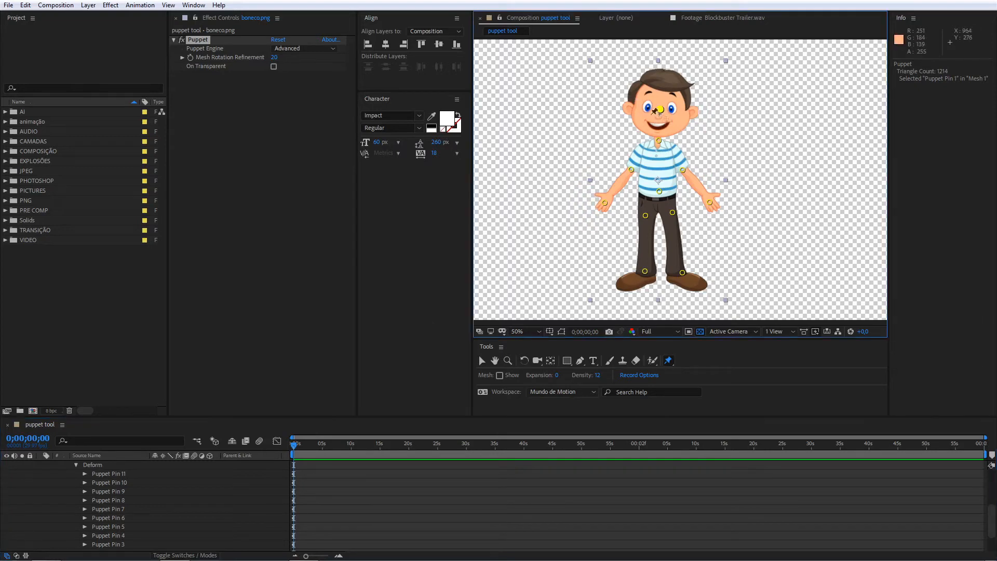
pyautogui.scroll(-2, 171, 478)
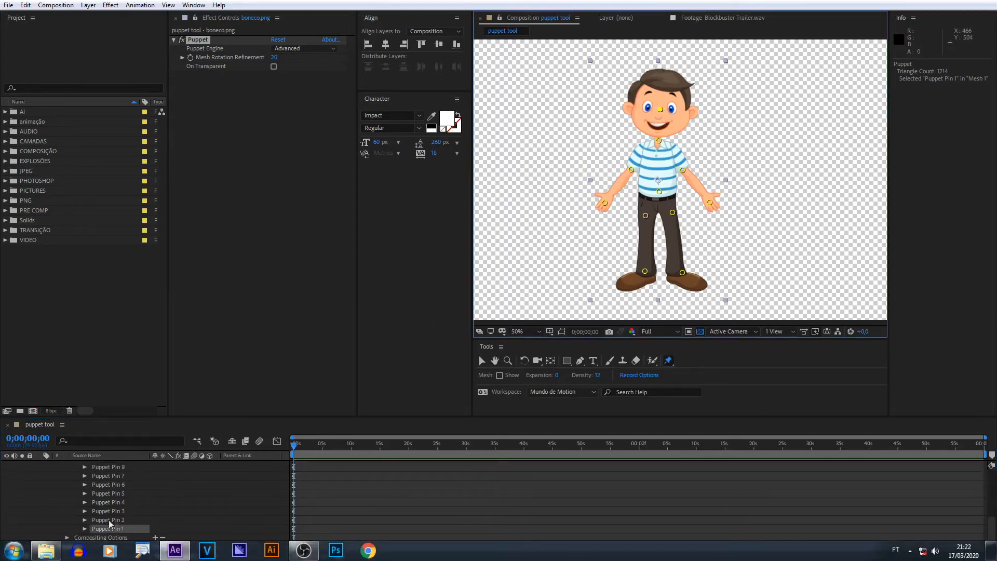
pyautogui.click(658, 192)
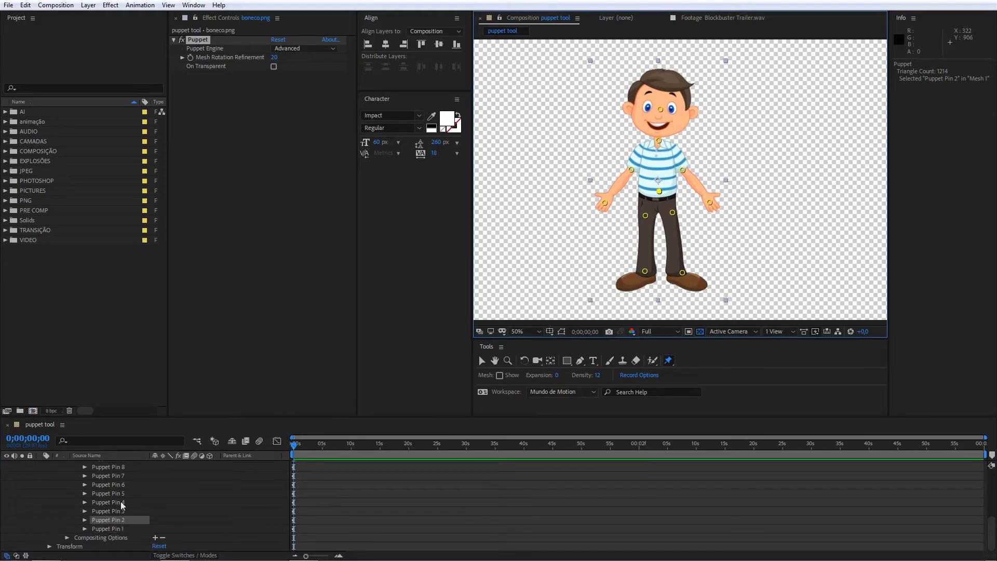
pyautogui.click(682, 272)
pyautogui.scroll(1, 158, 488)
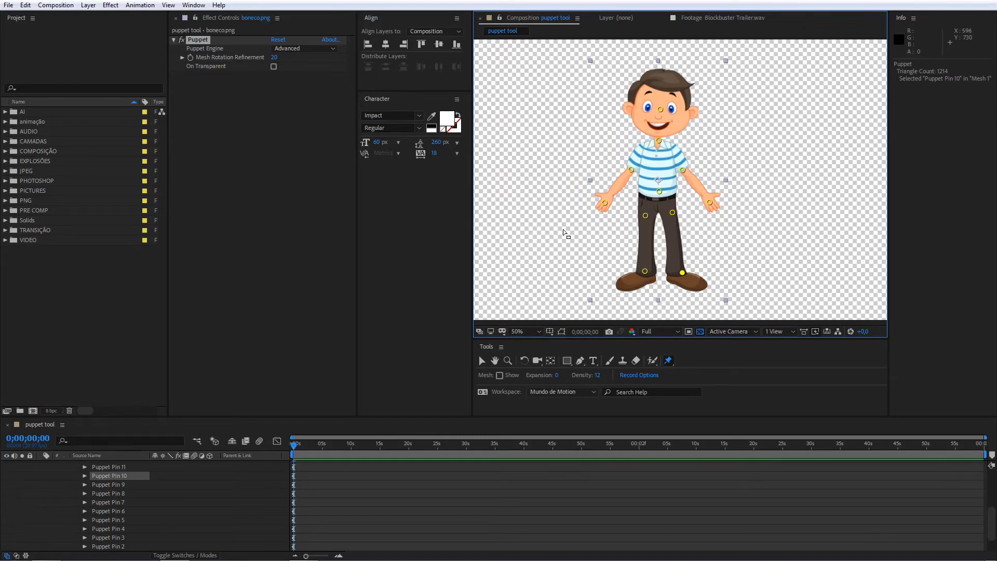
# - Expand the face pin's properties in the Deform group and set its Position X to 131.4 at 0;00;00;00
pyautogui.click(659, 109)
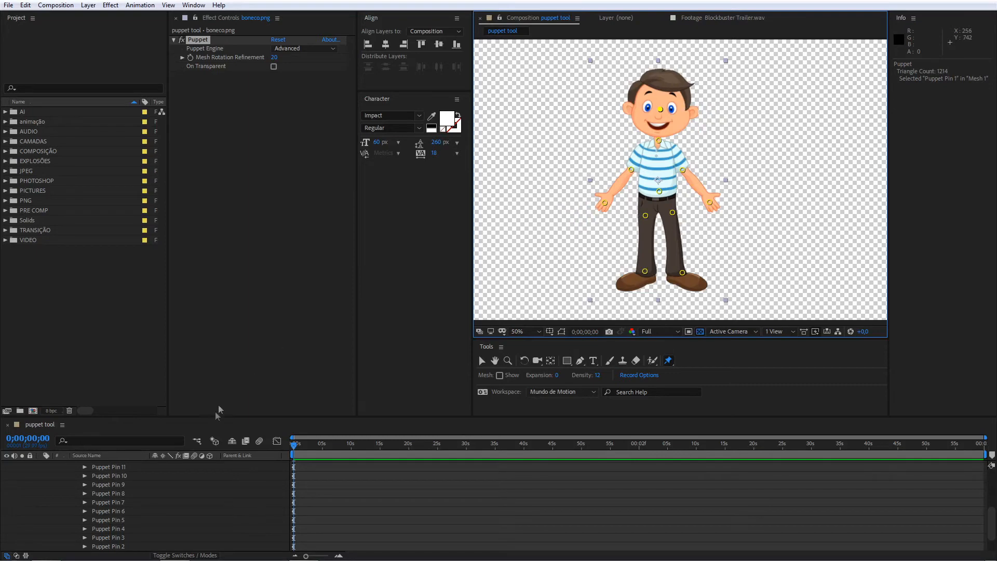
pyautogui.scroll(-3, 104, 533)
pyautogui.click(84, 529)
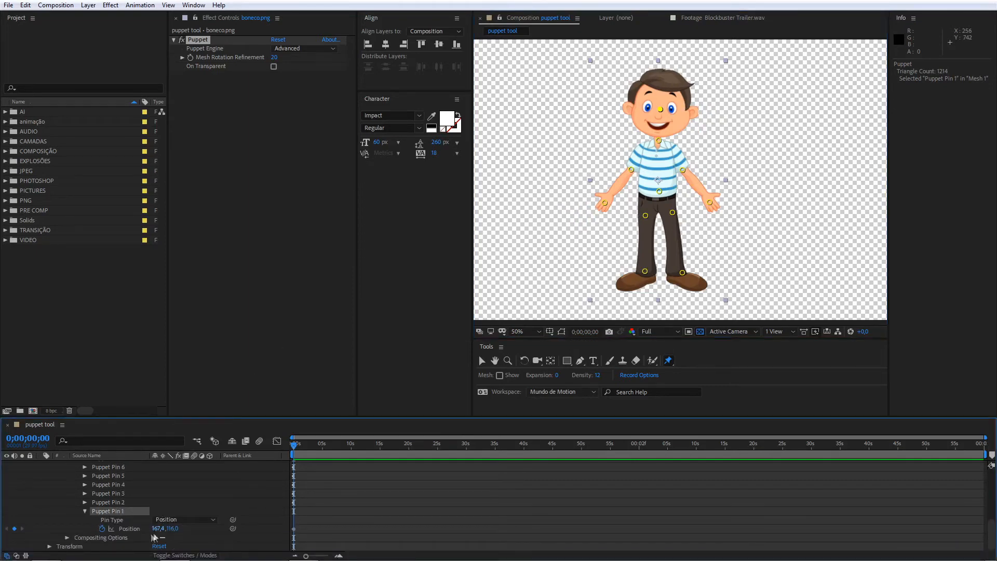
pyautogui.click(115, 521)
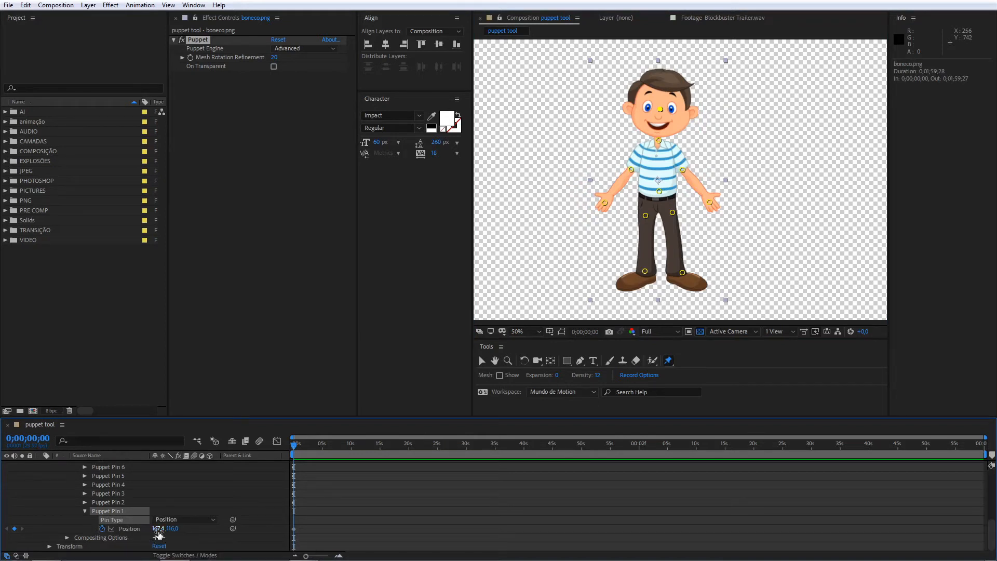
pyautogui.moveTo(158, 534); pyautogui.dragTo(139, 529)
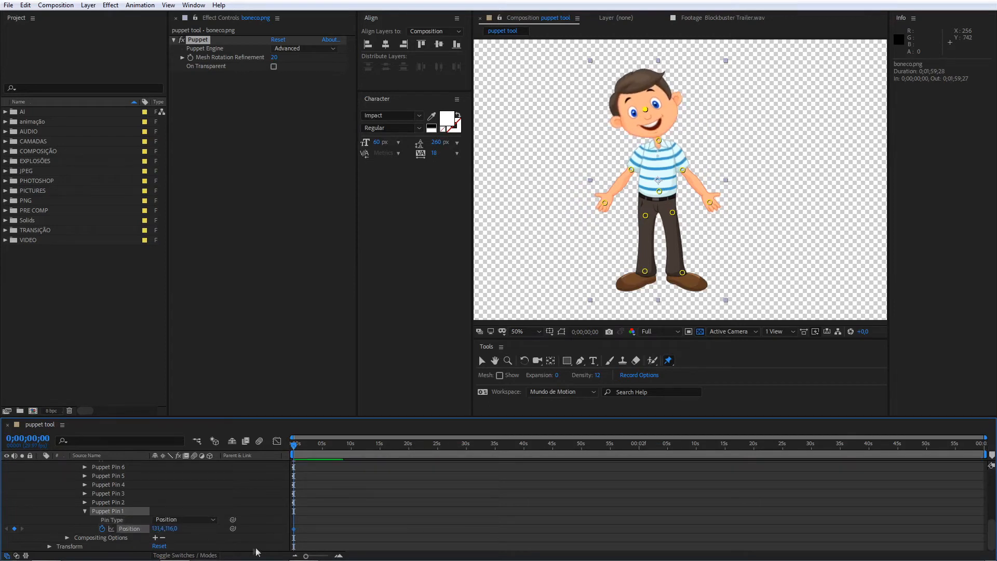
# - Keyframe the face pin's Position at 206.4, 116.0 on 0;00;00;20 and at 162.4, 81.0 on 0;00;01;10
pyautogui.click(297, 445)
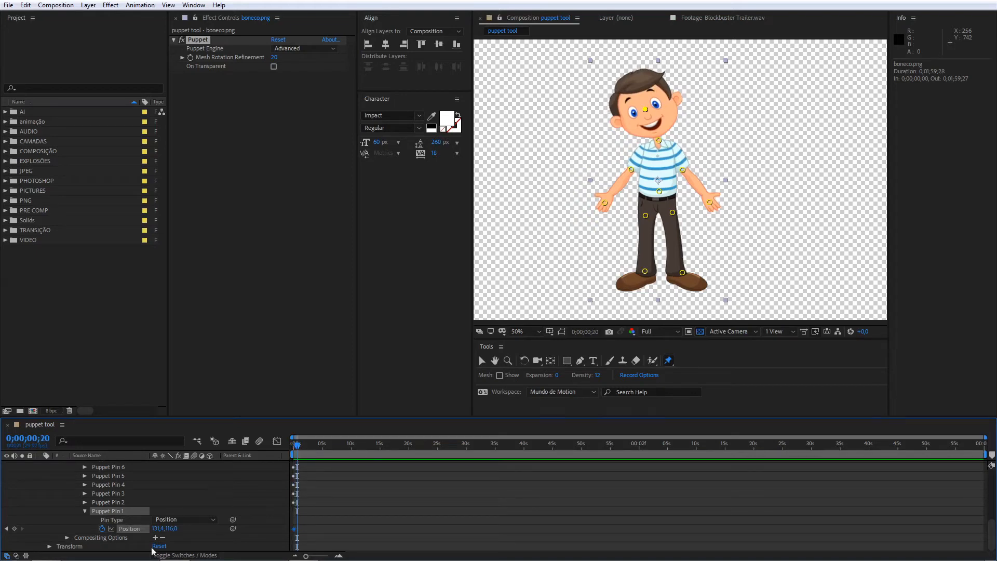
pyautogui.moveTo(158, 529); pyautogui.dragTo(197, 527)
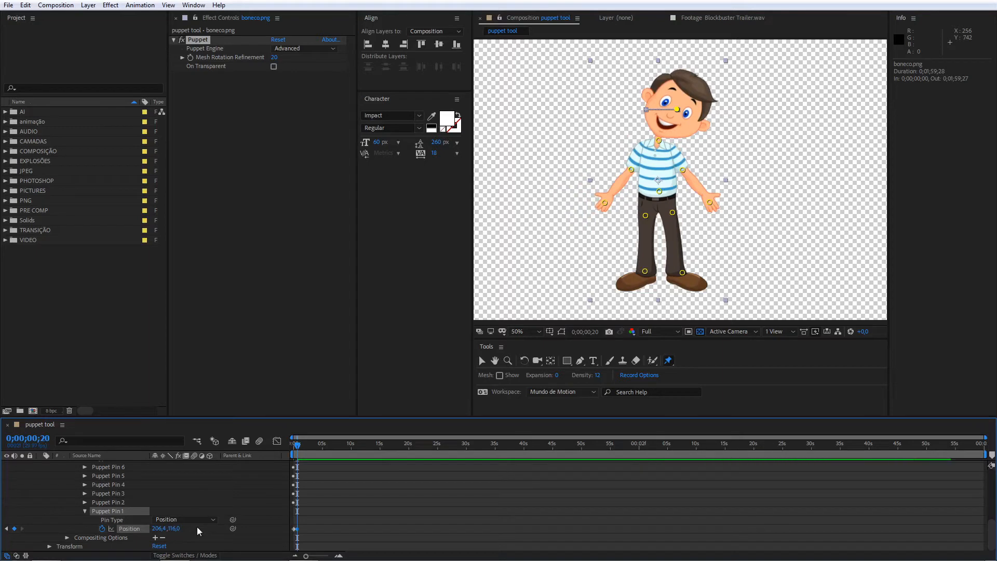
pyautogui.press('space')
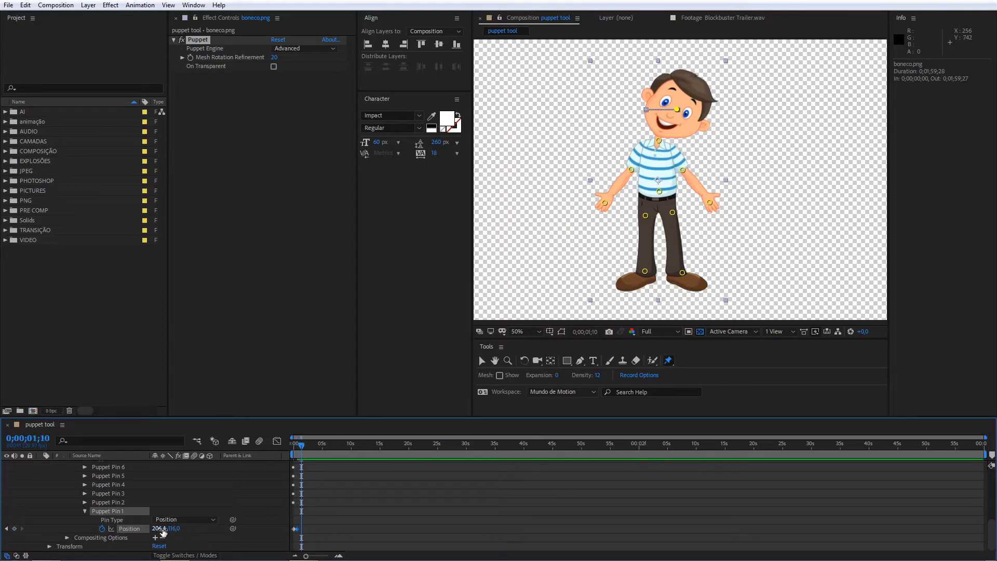
pyautogui.moveTo(160, 530)
pyautogui.mouseDown()
pyautogui.moveTo(138, 531)
pyautogui.moveTo(165, 528)
pyautogui.moveTo(156, 529)
pyautogui.mouseUp()
pyautogui.hotkey('shift', 'pagedown')
pyautogui.hotkey('shift', 'pagedown')
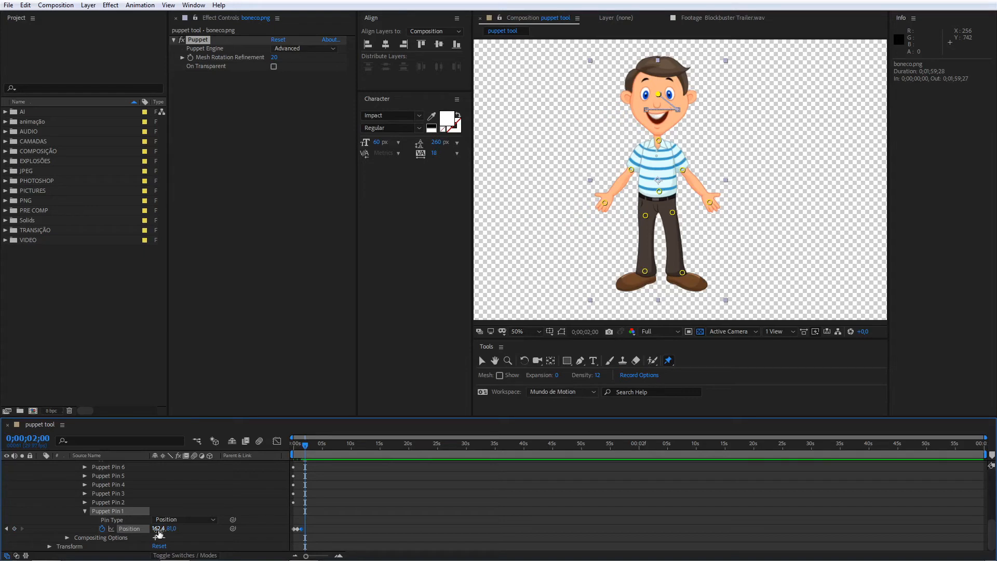
# - Keyframe another sideways head shift with the face pin at 0;00;02;00 and preview the head animation
pyautogui.moveTo(158, 531); pyautogui.dragTo(195, 524)
pyautogui.press('space')
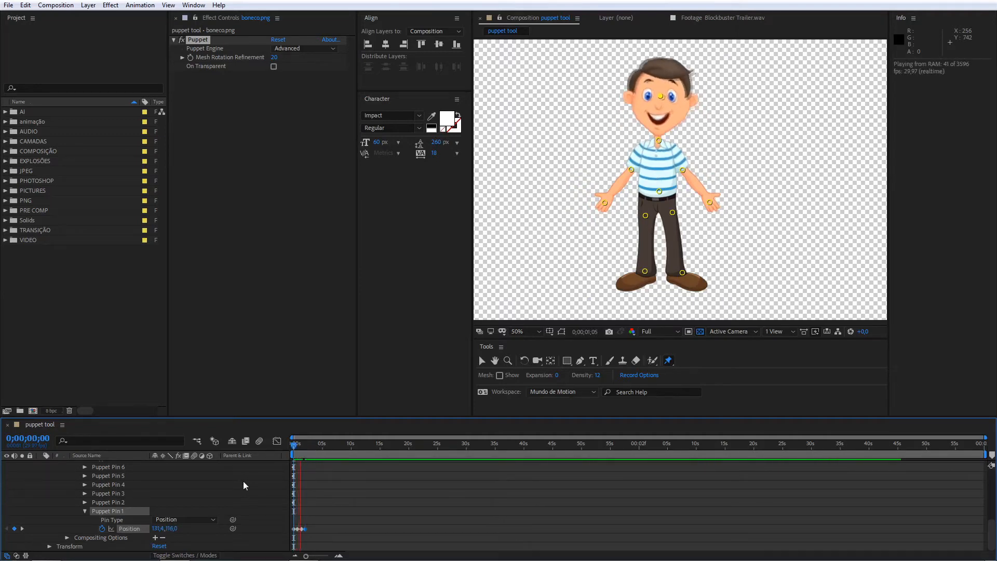
pyautogui.press('space')
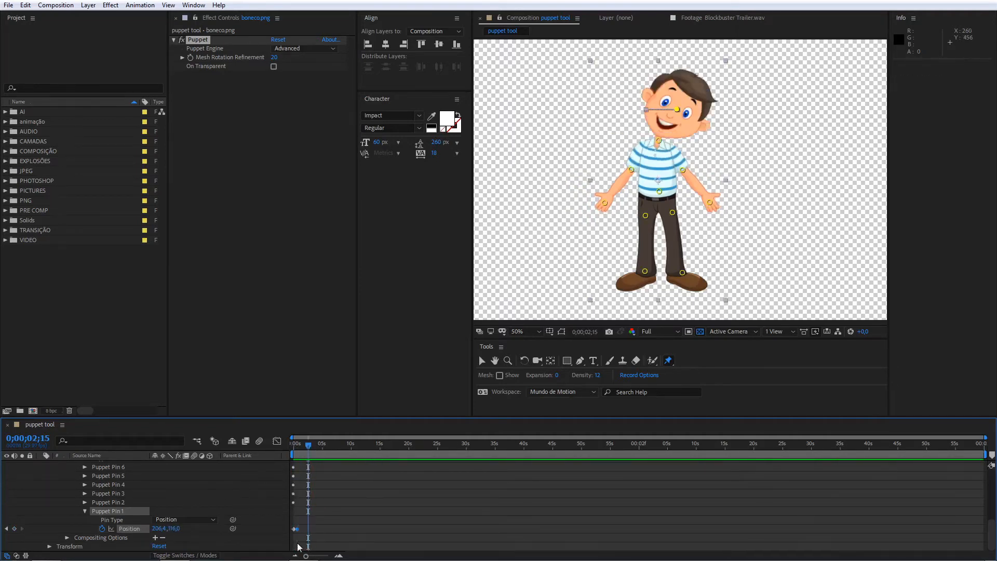
# - Delete the face pin's added Position keyframes, including a trial one made at 0;00;02;15, and return to the start of the timeline
pyautogui.press('Delete')
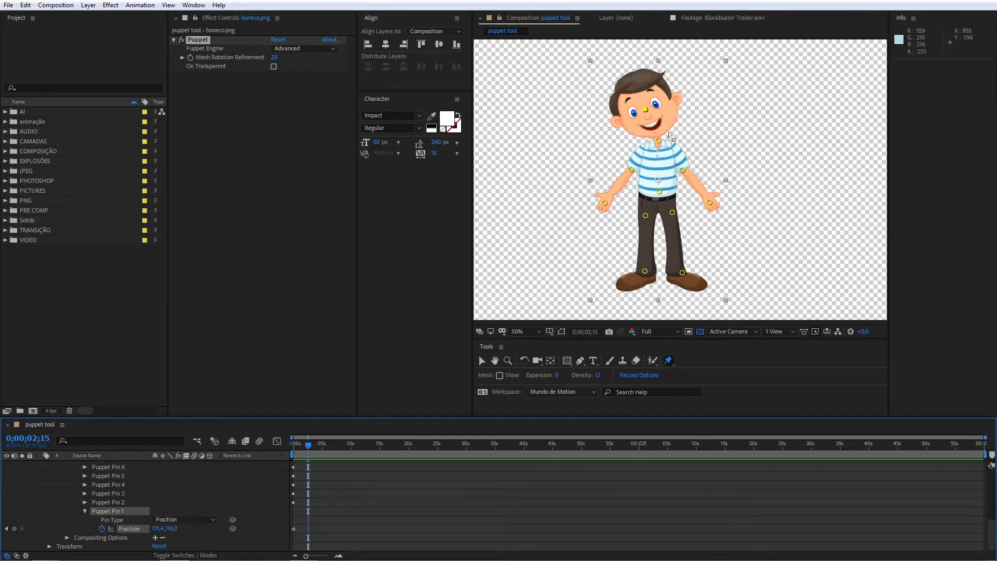
pyautogui.moveTo(645, 111); pyautogui.dragTo(665, 117)
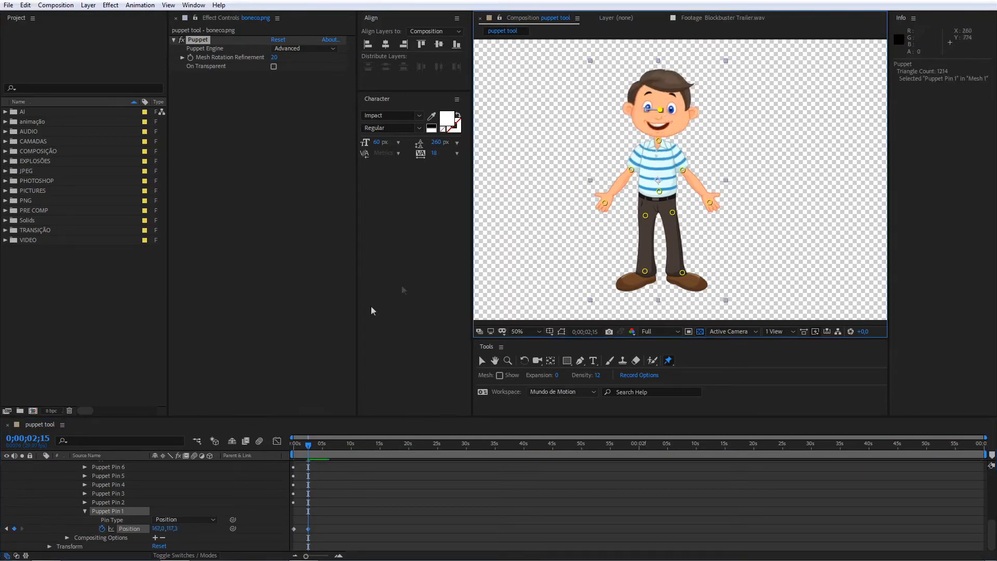
pyautogui.click(309, 529)
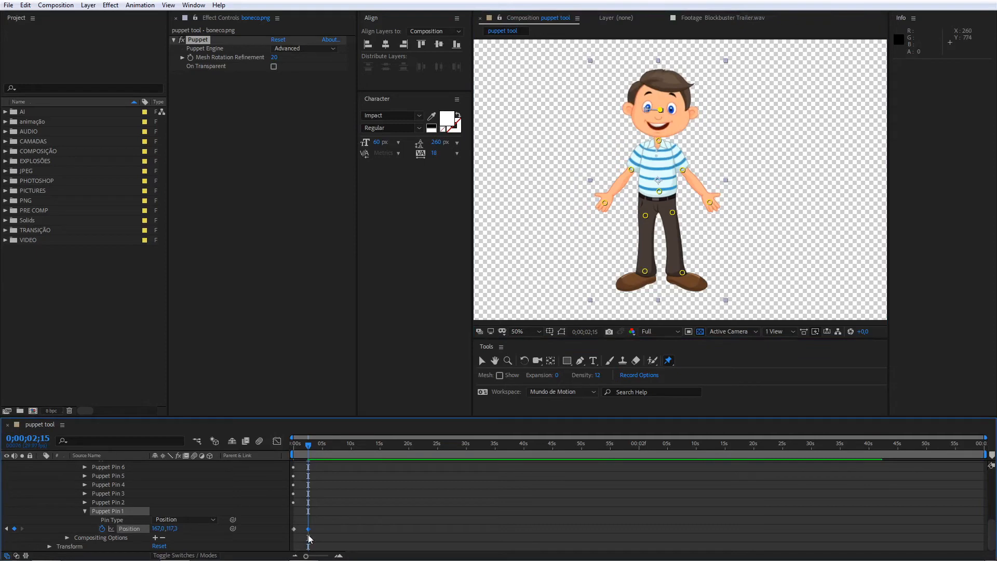
pyautogui.press('Delete')
pyautogui.moveTo(311, 446); pyautogui.dragTo(291, 447)
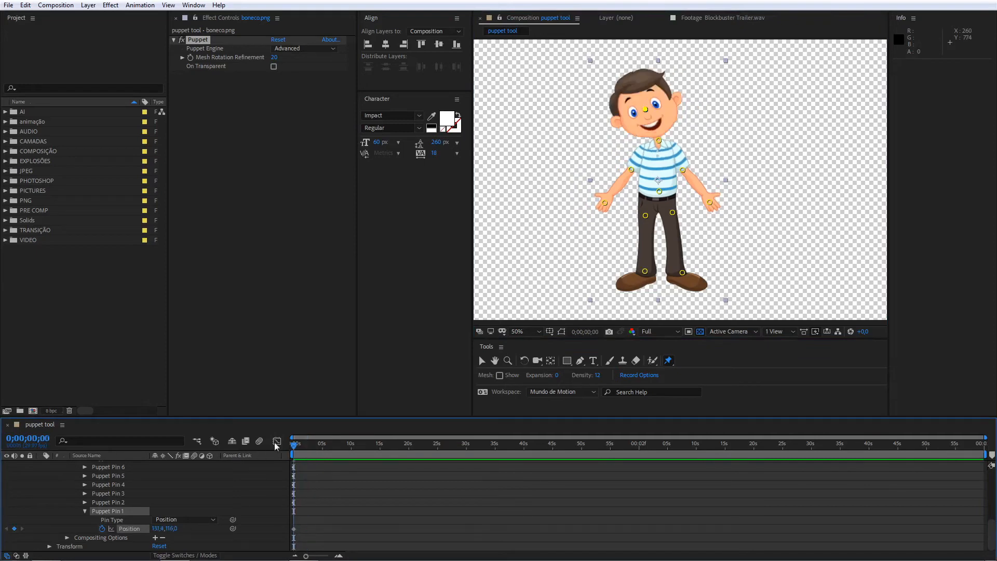
# - Straighten the head, delete the face pin, and add puppet pins at both corners of the mouth
pyautogui.moveTo(646, 119); pyautogui.dragTo(659, 112)
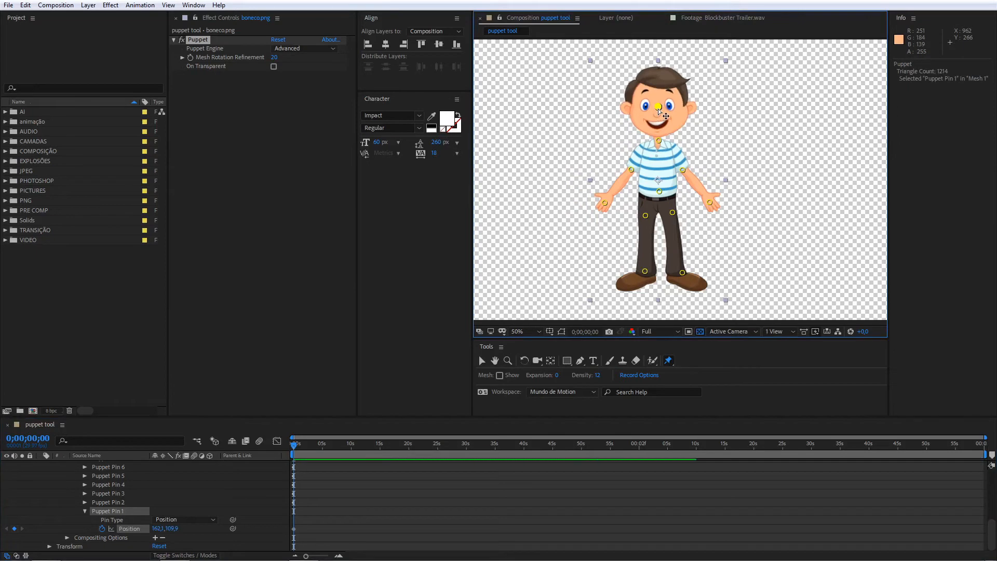
pyautogui.press('Delete')
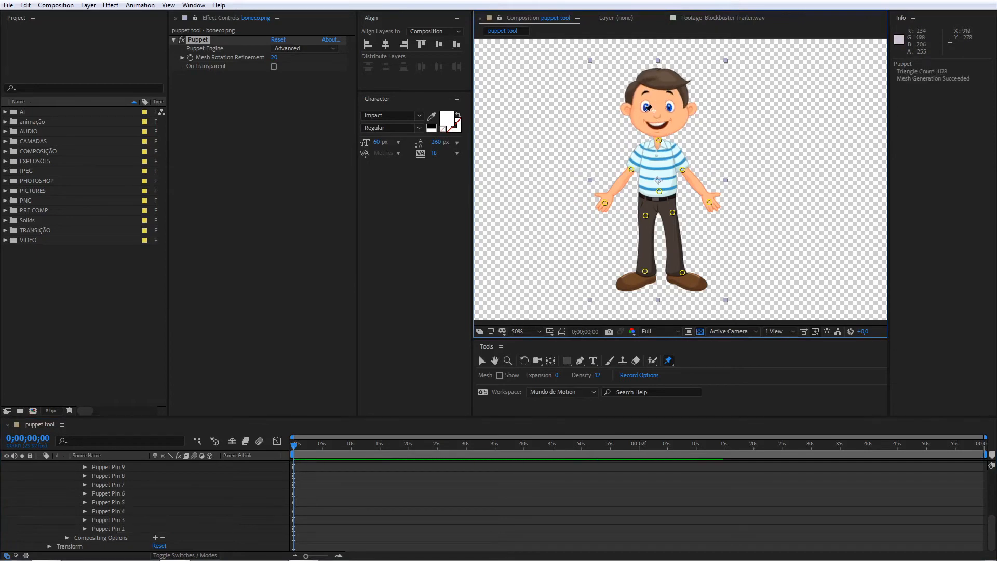
pyautogui.scroll(1, 649, 107)
pyautogui.moveTo(646, 65); pyautogui.dragTo(675, 141)
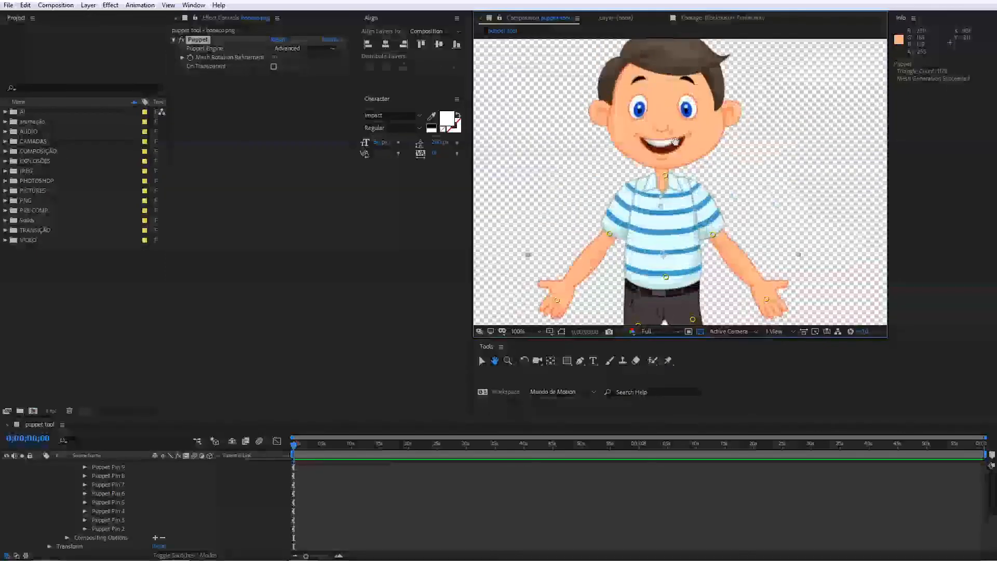
pyautogui.click(635, 142)
pyautogui.click(689, 143)
# - Stretch the smile wide with the two mouth-corner pins, and pull both pins inward to narrow the mouth
pyautogui.moveTo(691, 143); pyautogui.dragTo(706, 135)
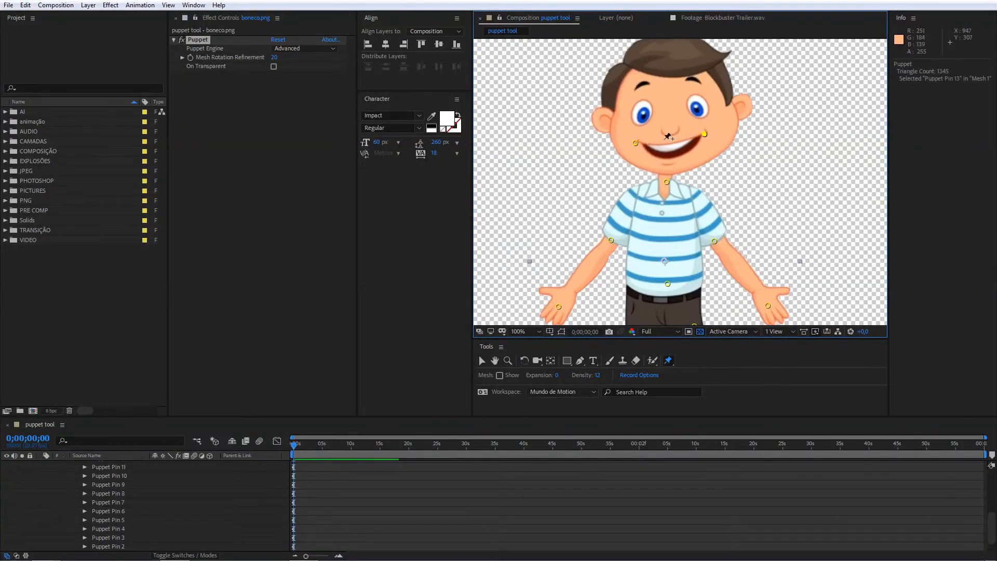
pyautogui.moveTo(635, 143); pyautogui.dragTo(617, 133)
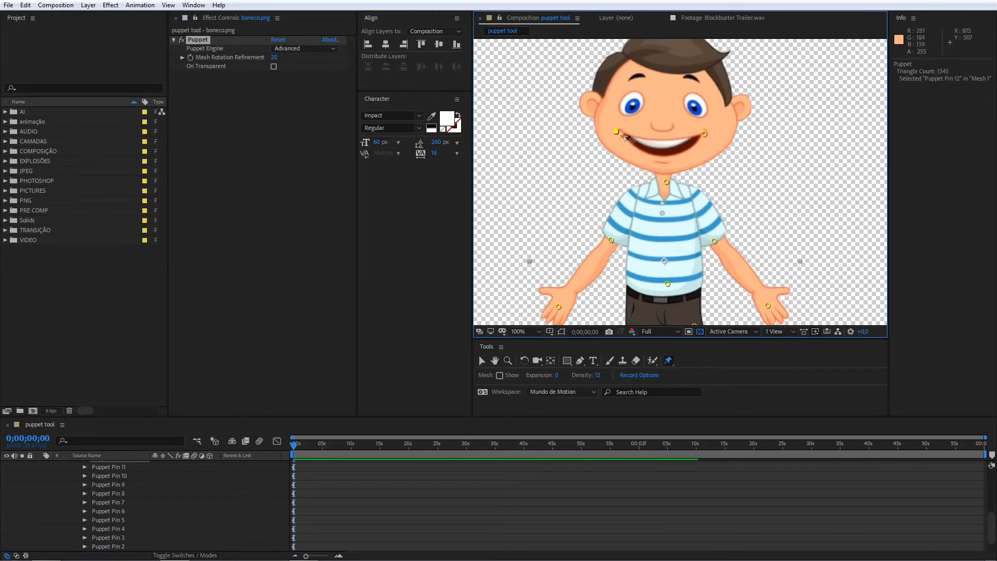
pyautogui.moveTo(617, 133); pyautogui.dragTo(646, 146)
pyautogui.moveTo(704, 134); pyautogui.dragTo(682, 146)
# - Add puppet pins on both ears and readjust the mouth-corner pins slightly lower on the face
pyautogui.click(726, 129)
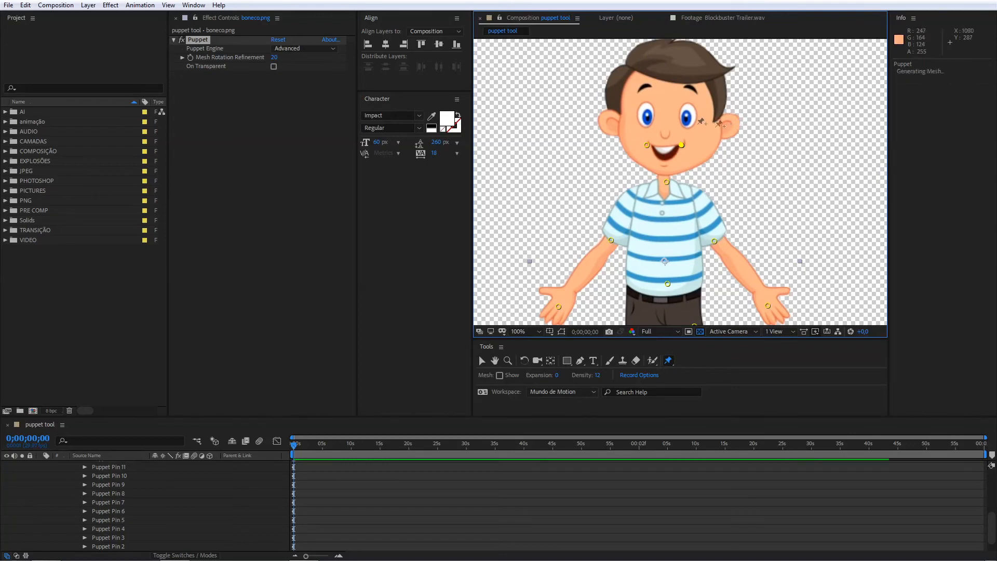
pyautogui.click(615, 123)
pyautogui.moveTo(646, 145)
pyautogui.mouseDown()
pyautogui.moveTo(630, 137)
pyautogui.moveTo(630, 124)
pyautogui.moveTo(641, 159)
pyautogui.moveTo(693, 154)
pyautogui.moveTo(652, 151)
pyautogui.mouseUp()
pyautogui.click(642, 158)
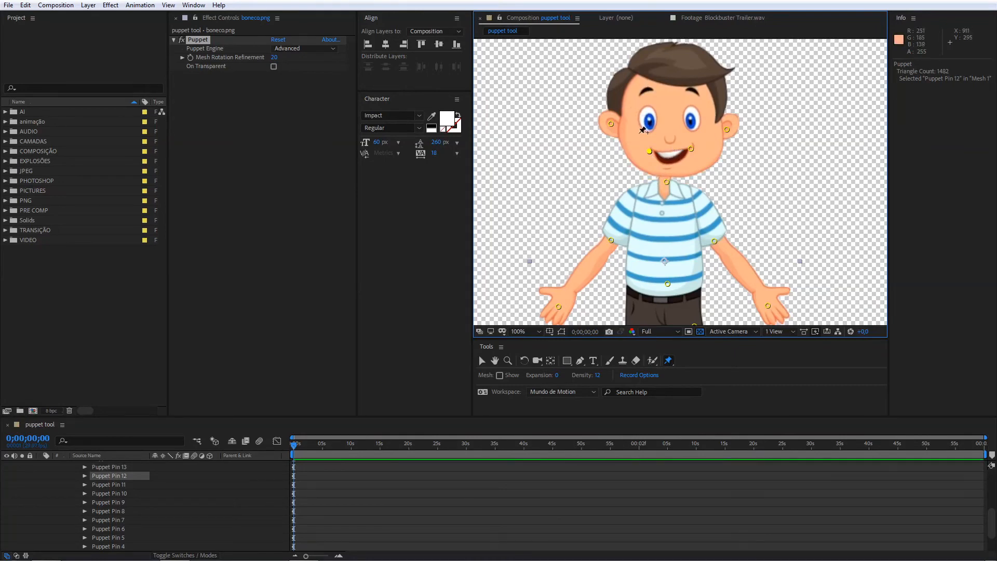
# - Raise the character's left arm outward with the pin on its hand
pyautogui.press(',')
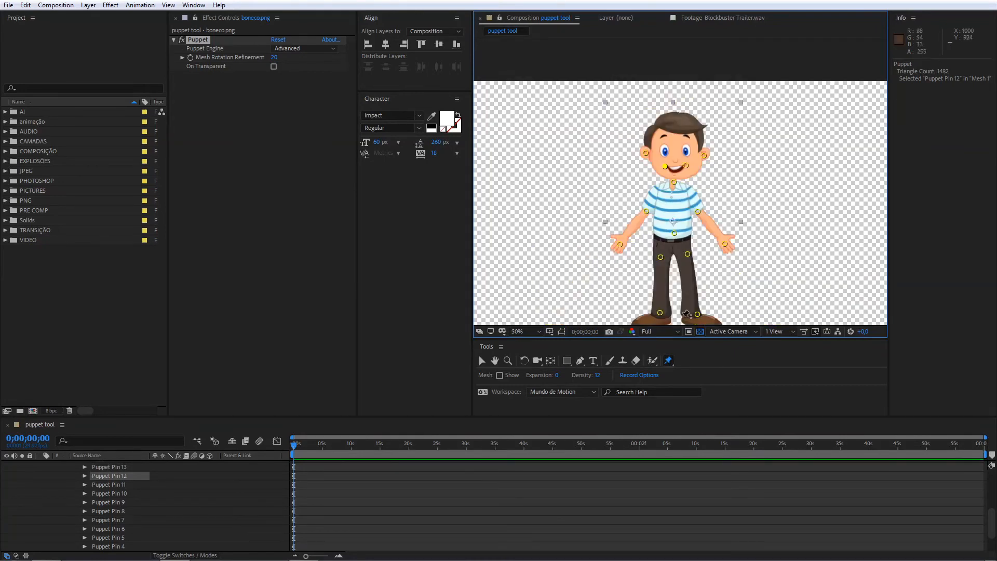
pyautogui.click(669, 360)
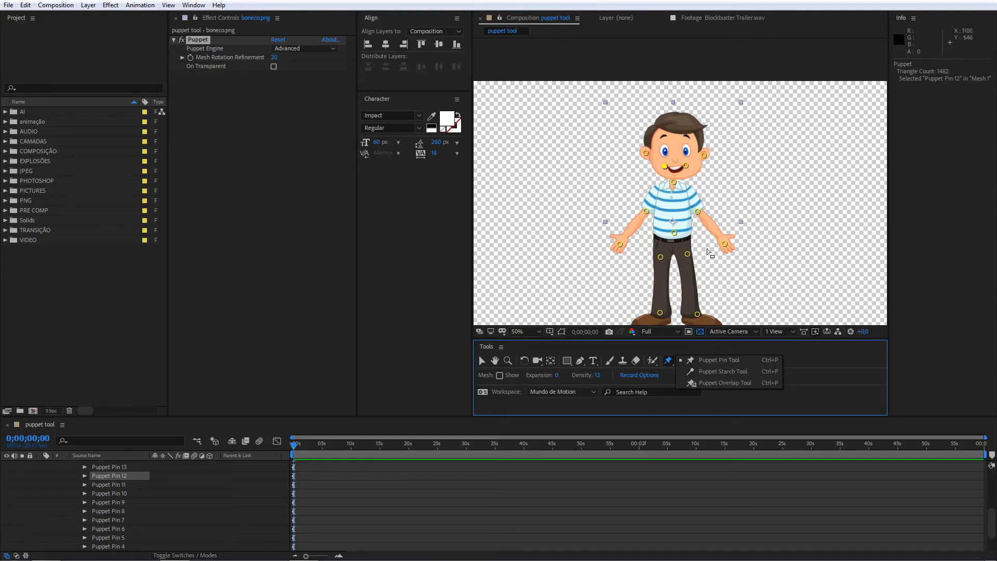
pyautogui.moveTo(725, 243); pyautogui.dragTo(742, 227)
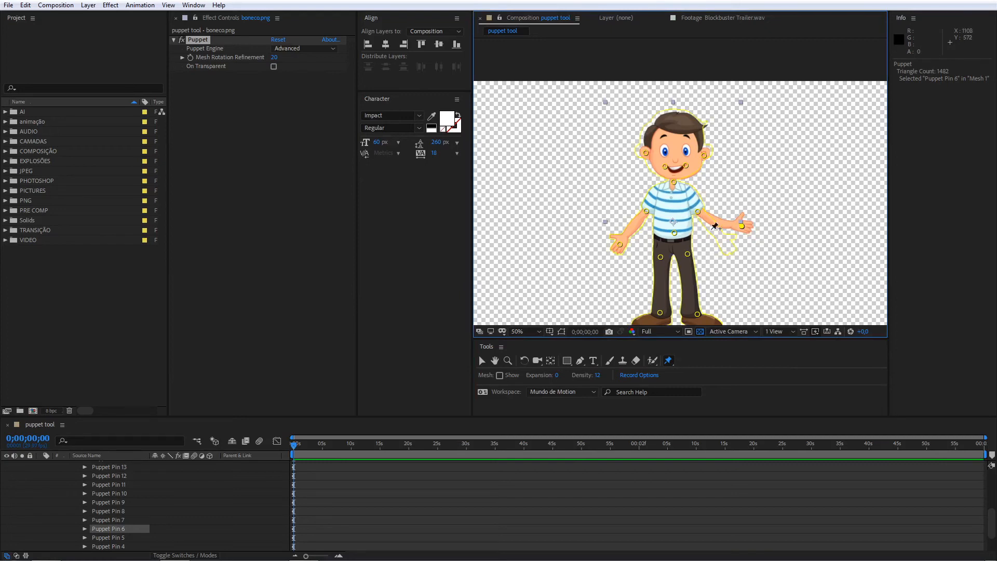
# - Switch to the Puppet Starch Tool and lift the character's left hand pin slightly further
pyautogui.click(672, 363)
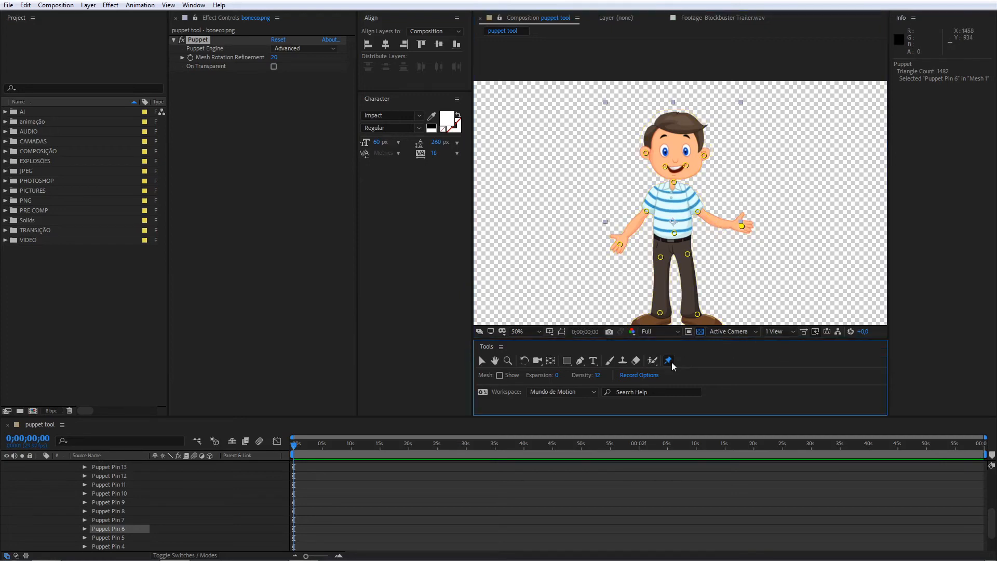
pyautogui.click(689, 365)
pyautogui.click(674, 362)
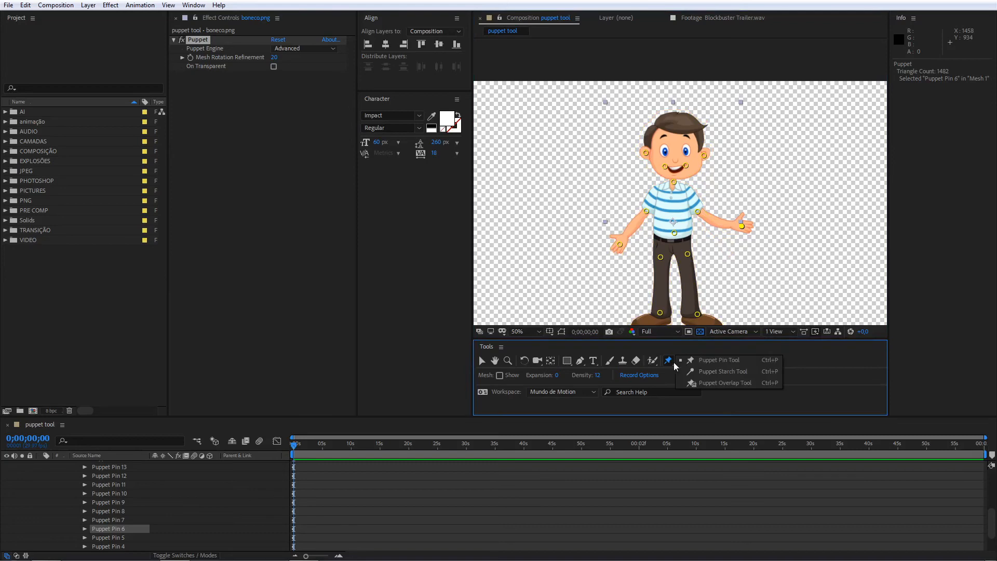
pyautogui.click(701, 372)
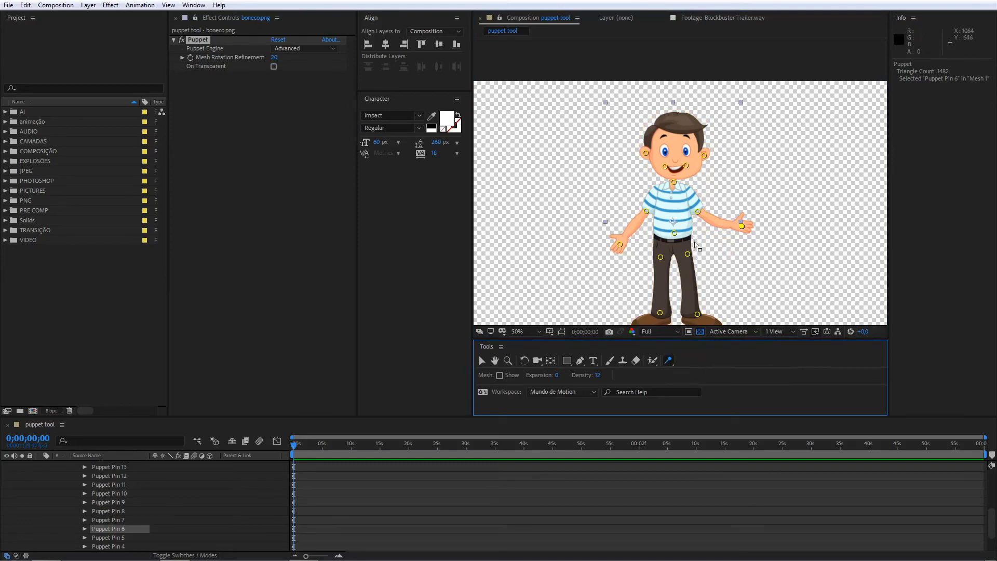
pyautogui.moveTo(740, 229); pyautogui.dragTo(743, 223)
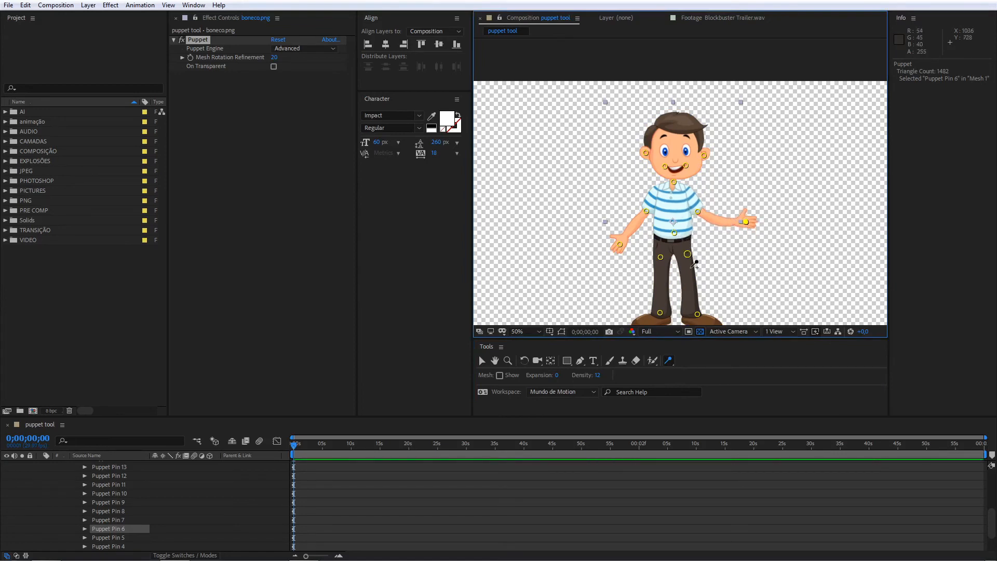
# - Bend the character's left arm up beside the shoulder with the hand pin, trying the Puppet Overlap Tool and returning to the Puppet Pin Tool
pyautogui.click(671, 360)
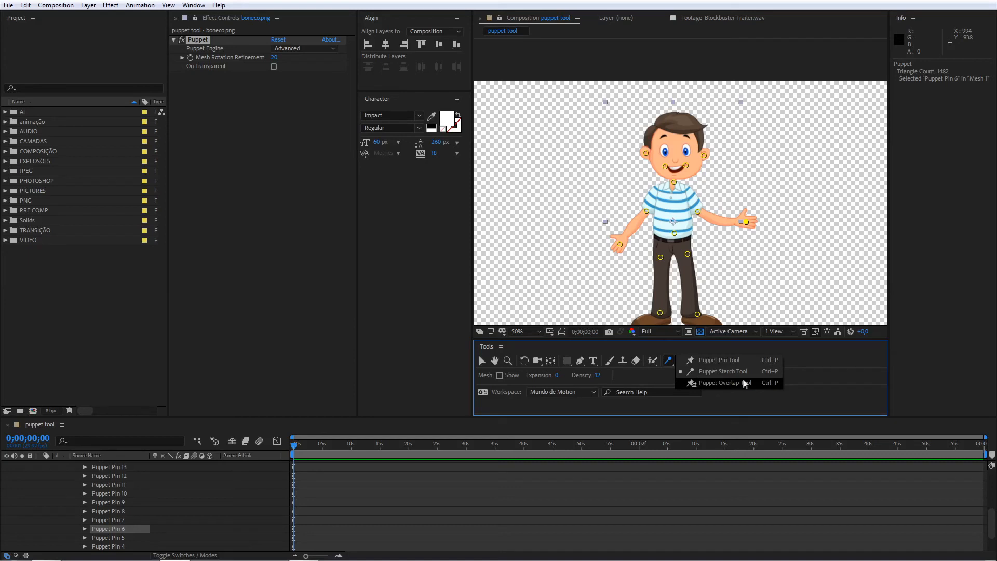
pyautogui.moveTo(745, 222); pyautogui.dragTo(706, 188)
pyautogui.click(673, 360)
pyautogui.moveTo(673, 360); pyautogui.dragTo(702, 380)
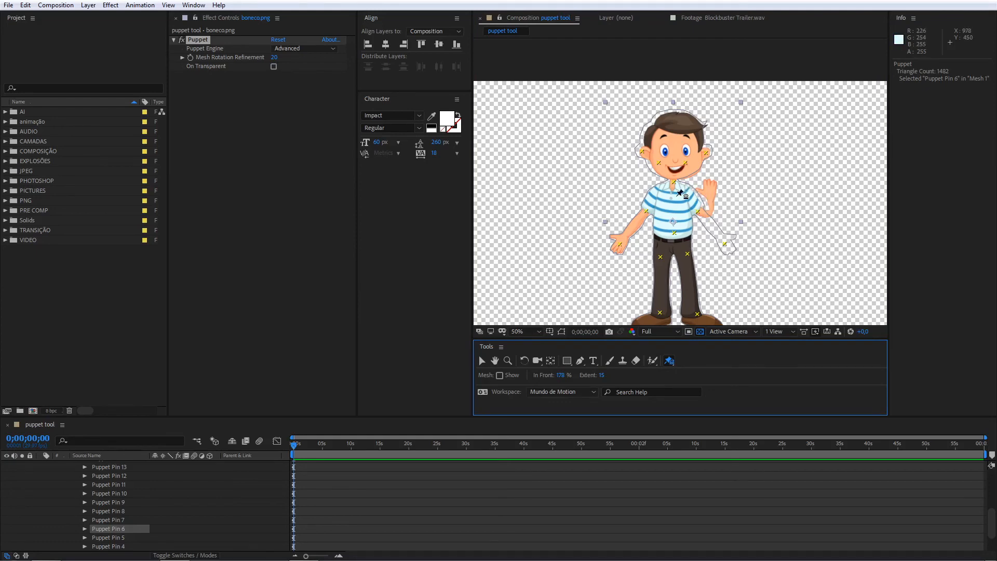
pyautogui.moveTo(668, 360); pyautogui.dragTo(696, 357)
pyautogui.moveTo(710, 189)
pyautogui.mouseDown()
pyautogui.moveTo(701, 200)
pyautogui.moveTo(721, 188)
pyautogui.mouseUp()
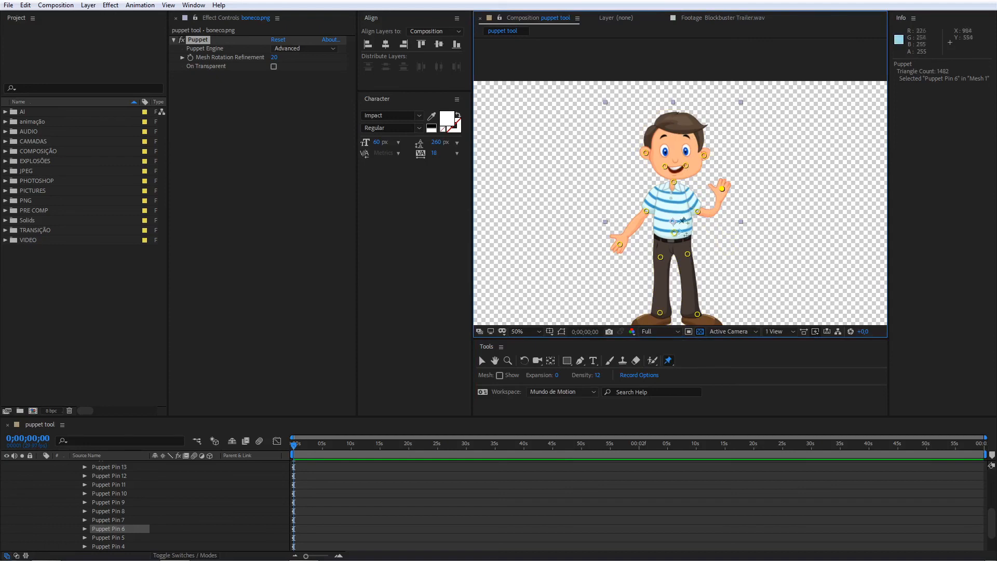
# - Collapse Mesh 1 and the Puppet effect in the boneco.png layer's timeline properties
pyautogui.scroll(3, 67, 497)
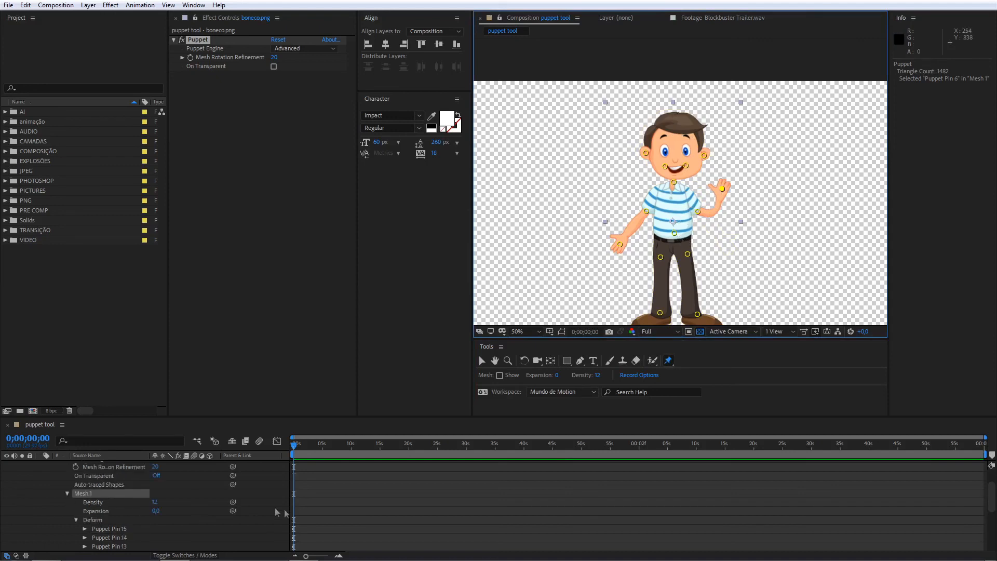
pyautogui.click(68, 494)
pyautogui.click(59, 483)
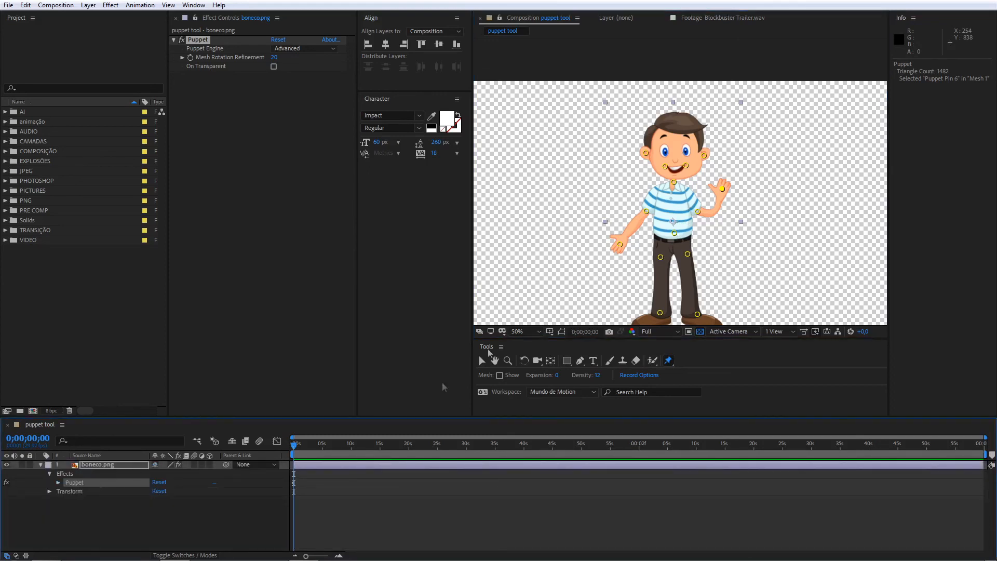